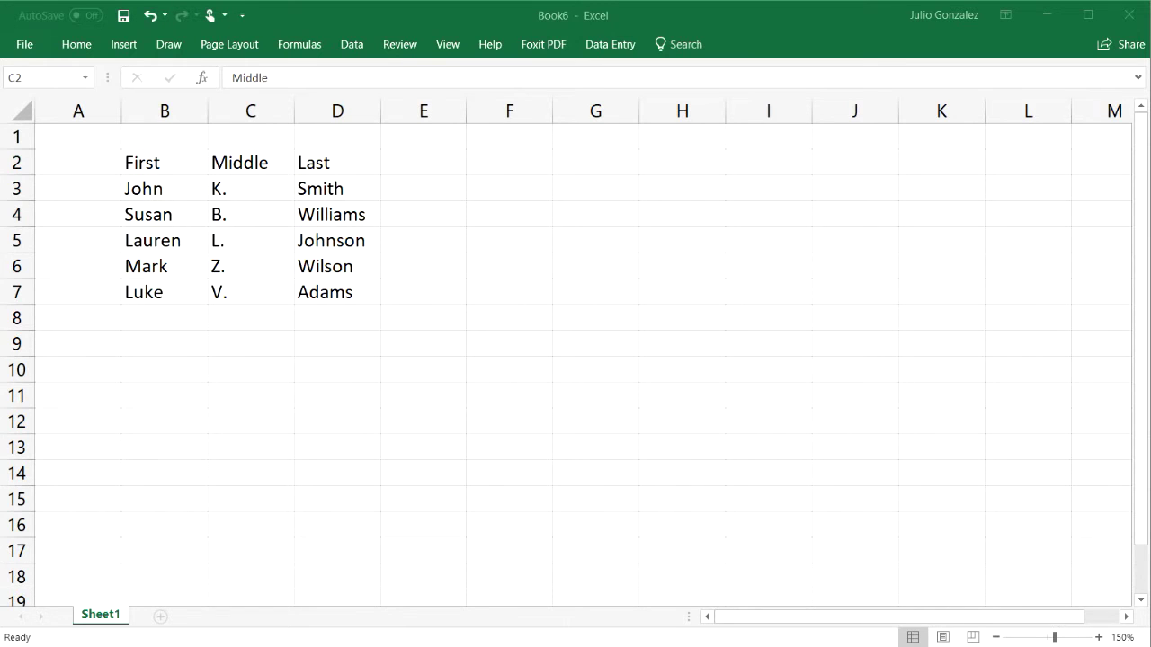
Review the first, middle and last names in B2:B7, C2:C7 and D2:D7, then widen column E
{"action": "left_click", "coordinate": [197, 180]}
{"action": "left_click_drag", "start_coordinate": [172, 162], "coordinate": [174, 288]}
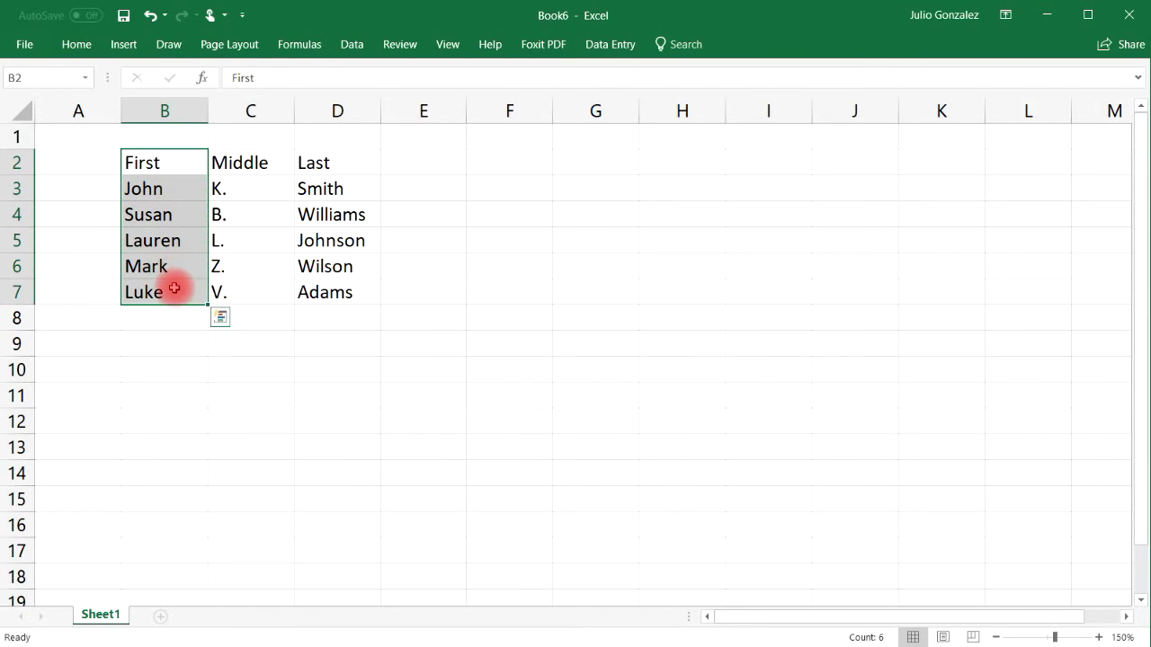
{"action": "left_click", "coordinate": [257, 171]}
{"action": "left_click_drag", "start_coordinate": [257, 174], "coordinate": [252, 283]}
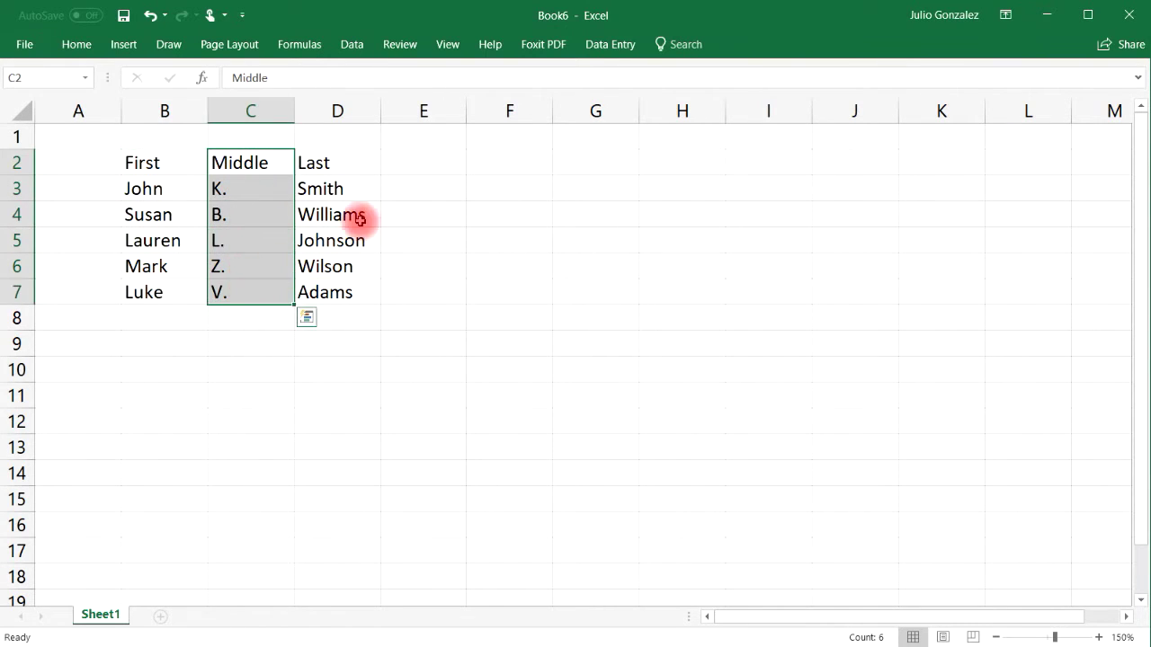
{"action": "left_click_drag", "start_coordinate": [344, 158], "coordinate": [311, 290]}
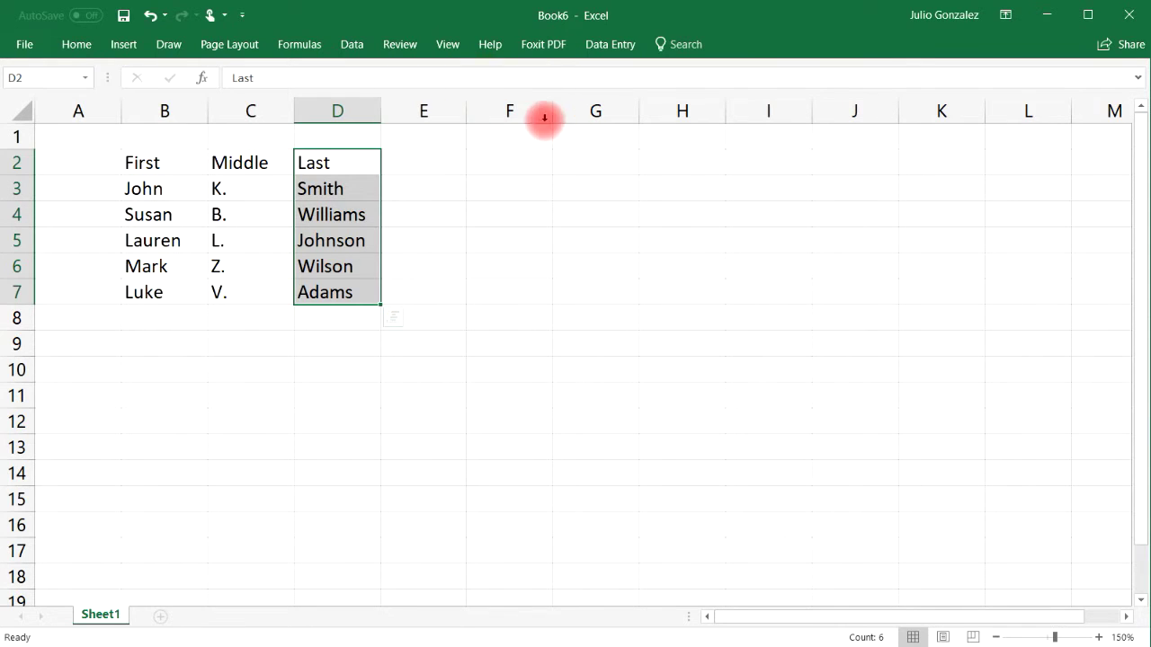
{"action": "left_click_drag", "start_coordinate": [467, 111], "coordinate": [604, 111]}
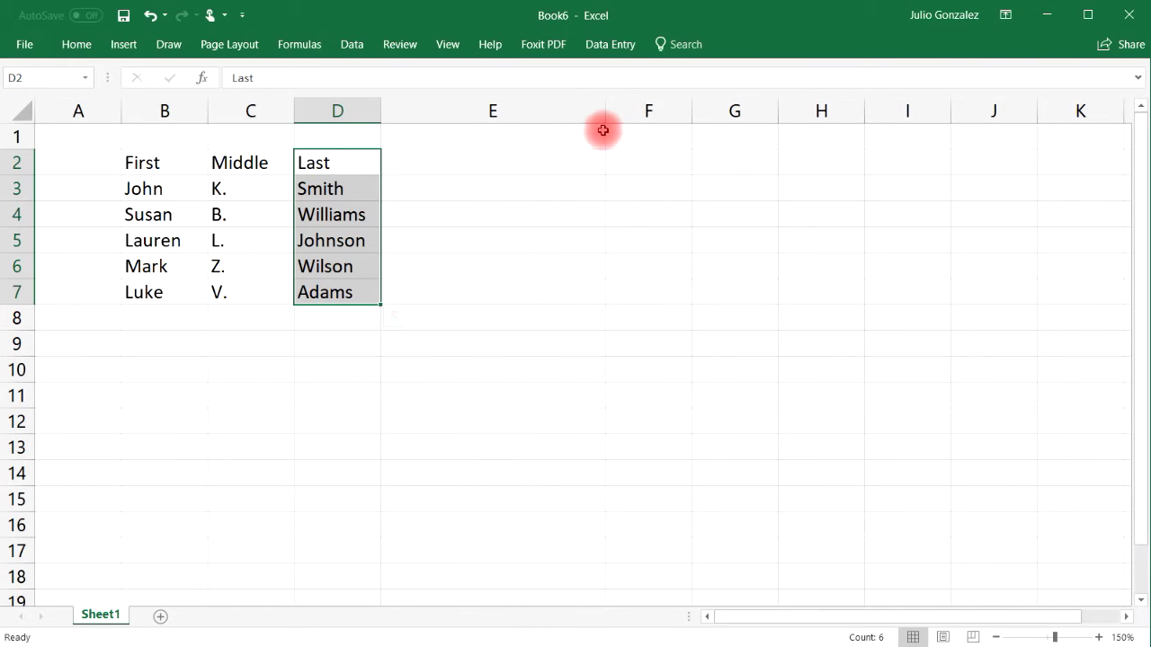
Enter the 'Full Name:' header in E2 and type =concatenate(B3,C2) into E3
{"action": "left_click", "coordinate": [499, 165]}
{"action": "type", "text": "F"}
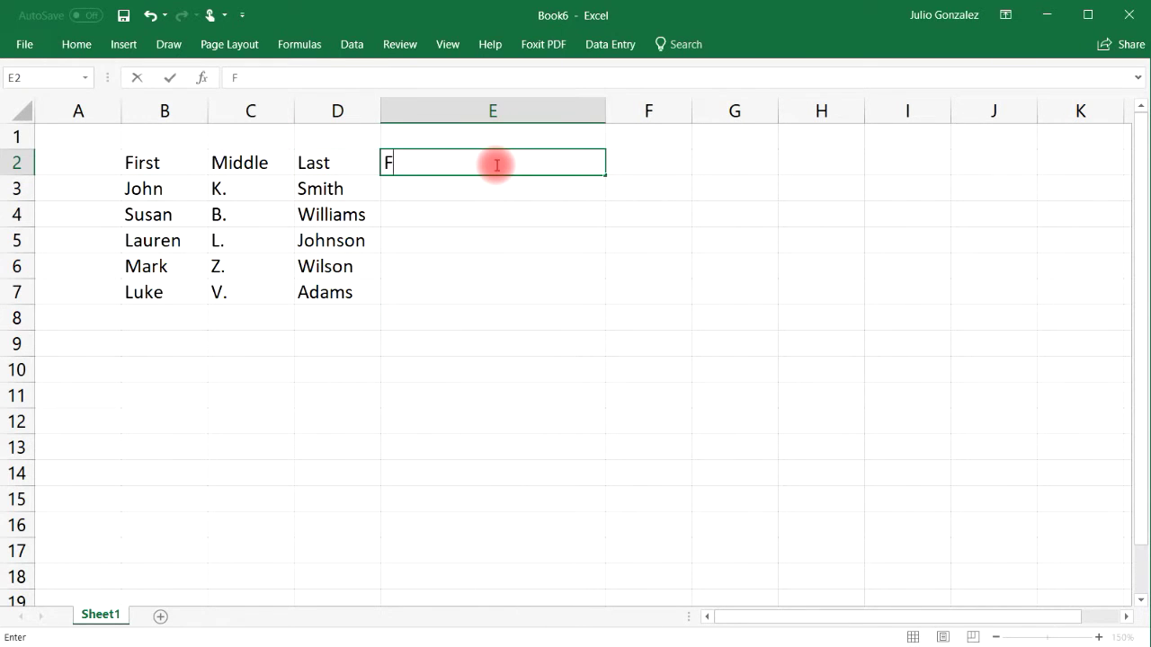
{"action": "type", "text": "ull Name:"}
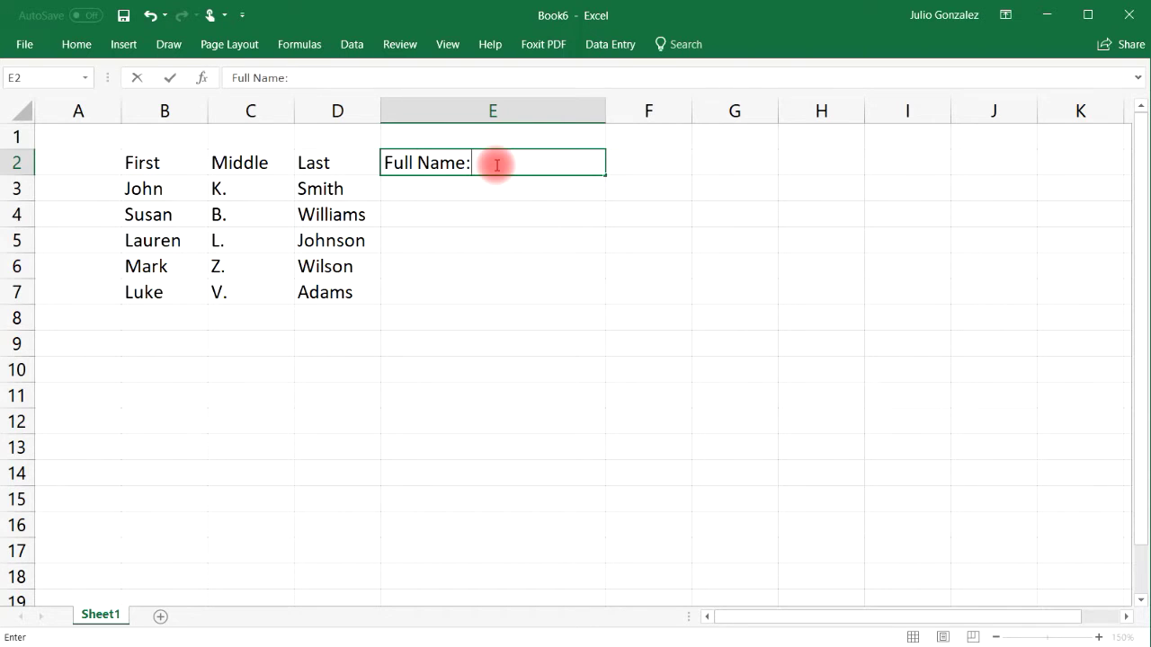
{"action": "key", "text": "Return"}
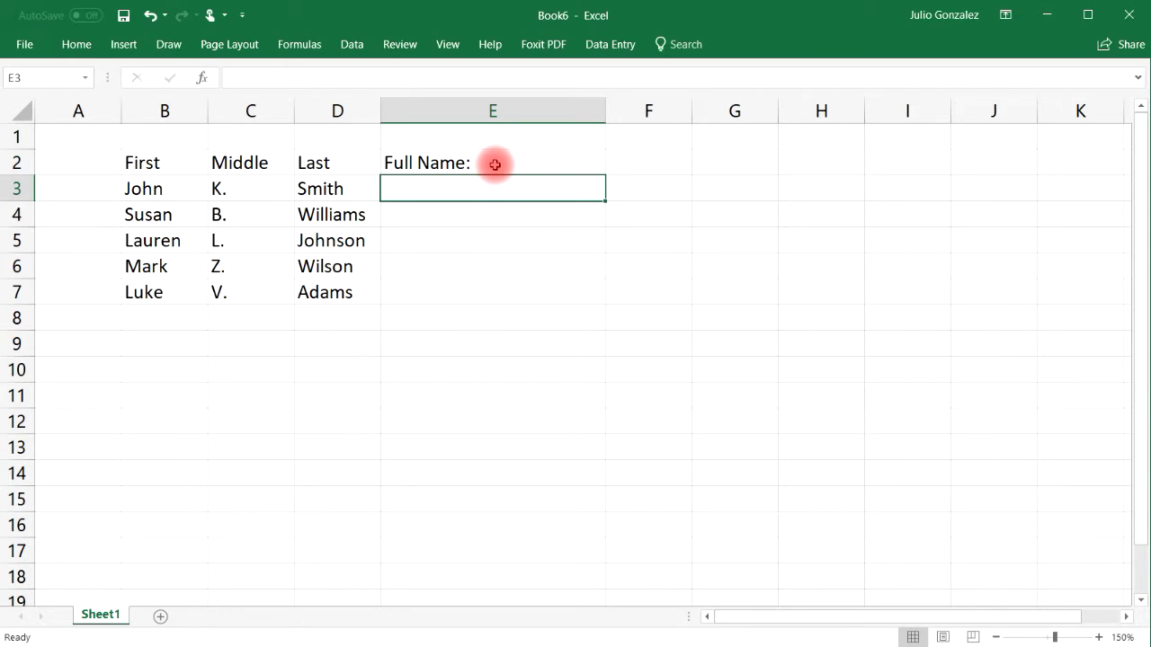
{"action": "type", "text": "="}
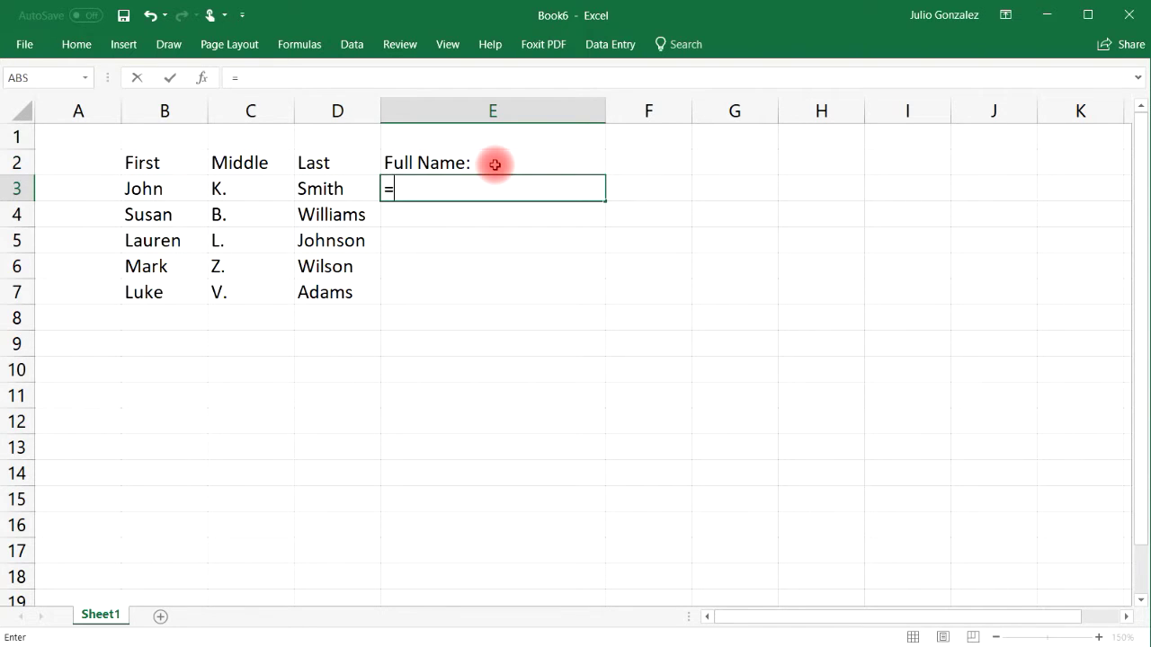
{"action": "type", "text": "concat"}
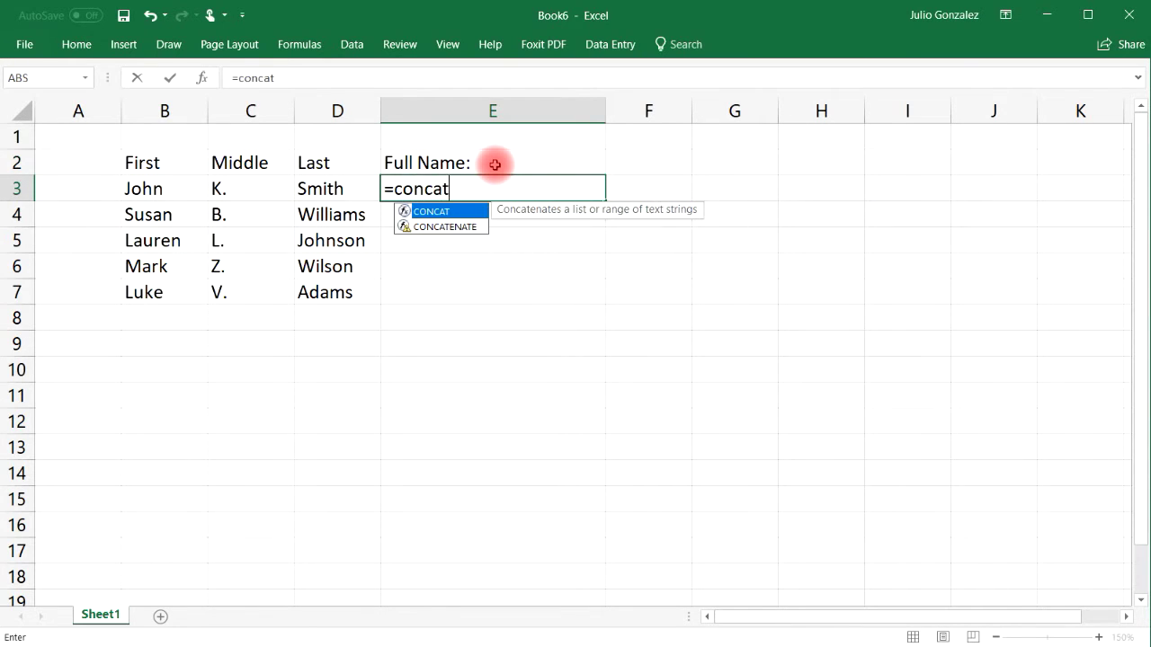
{"action": "type", "text": "ena"}
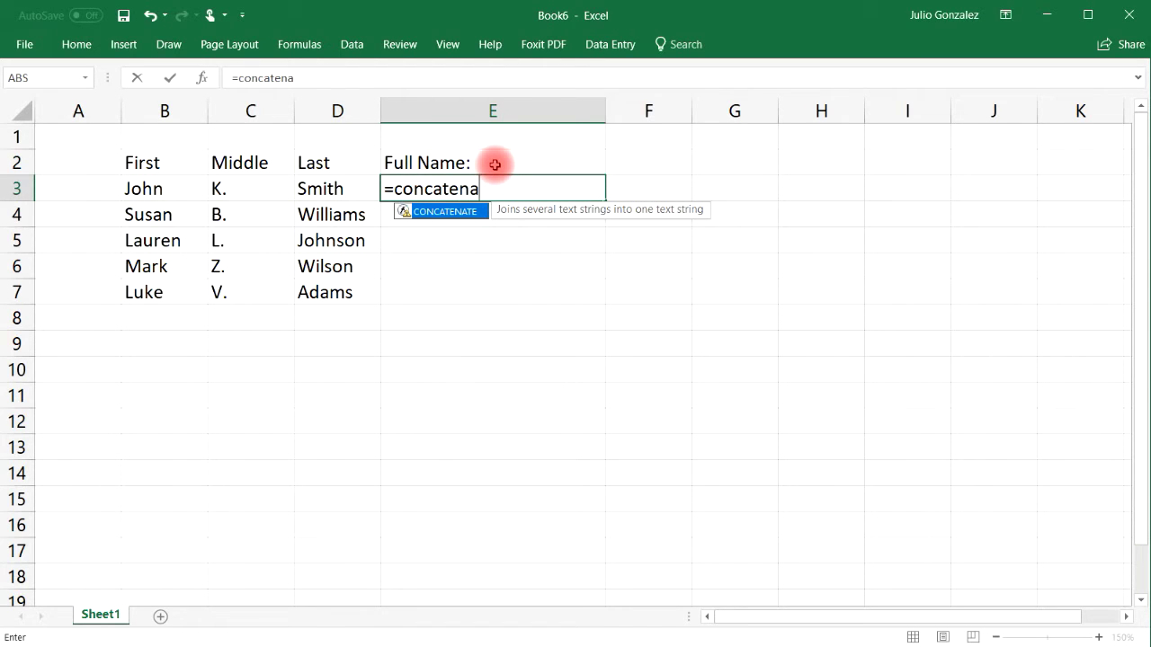
{"action": "type", "text": "te("}
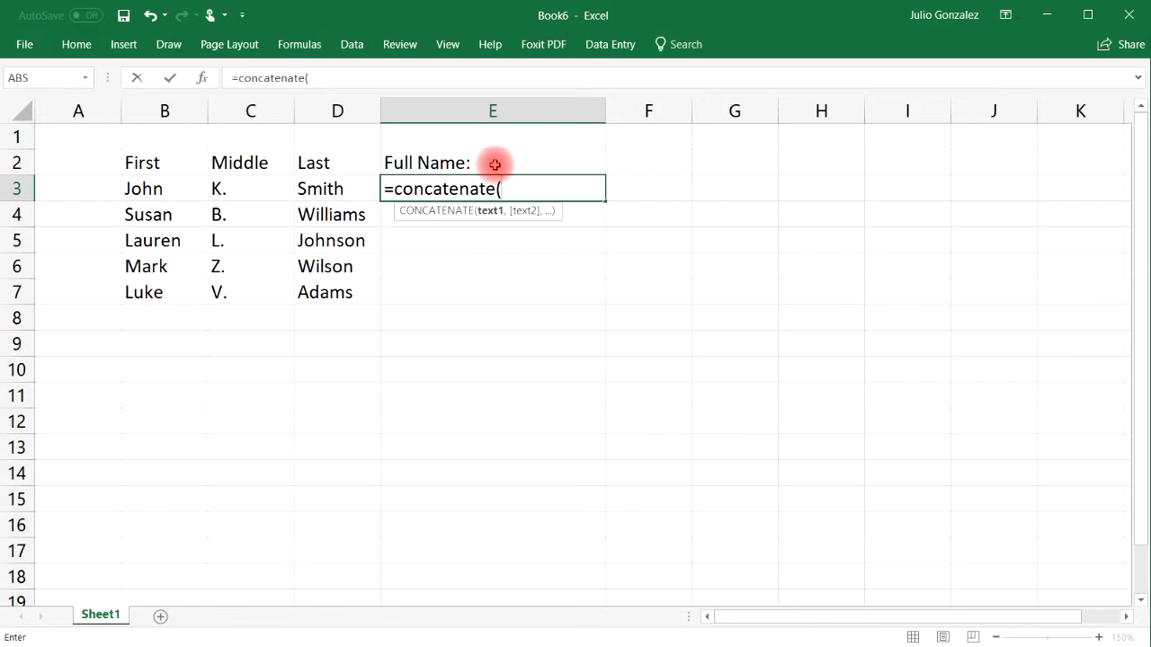
{"action": "type", "text": "B"}
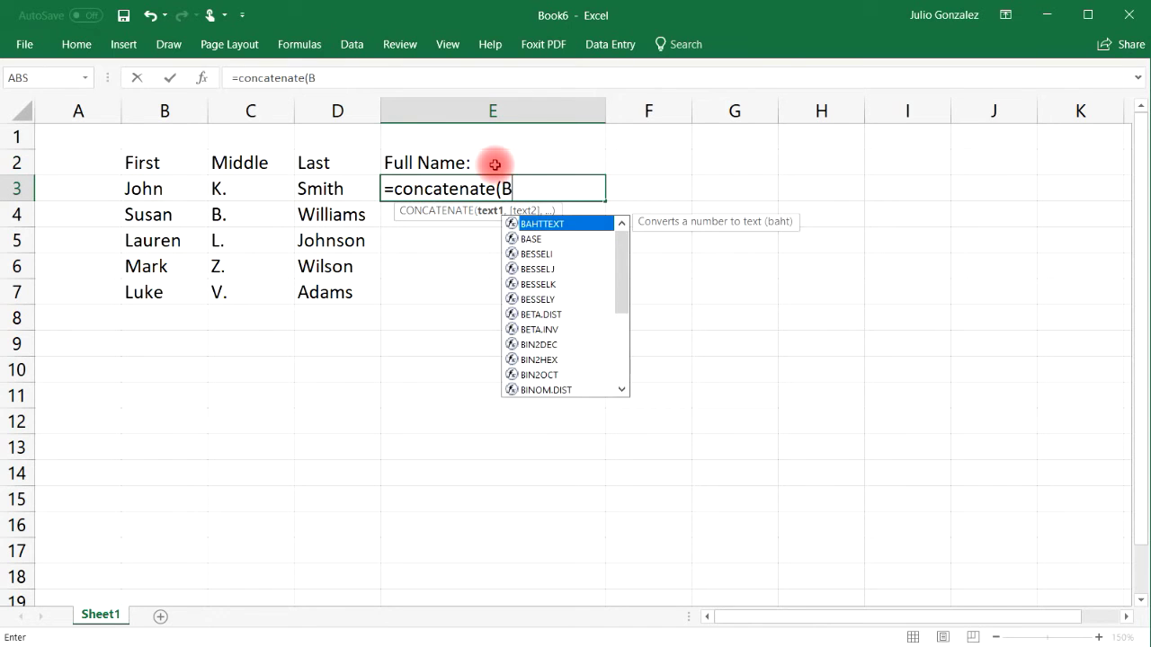
{"action": "type", "text": "3,"}
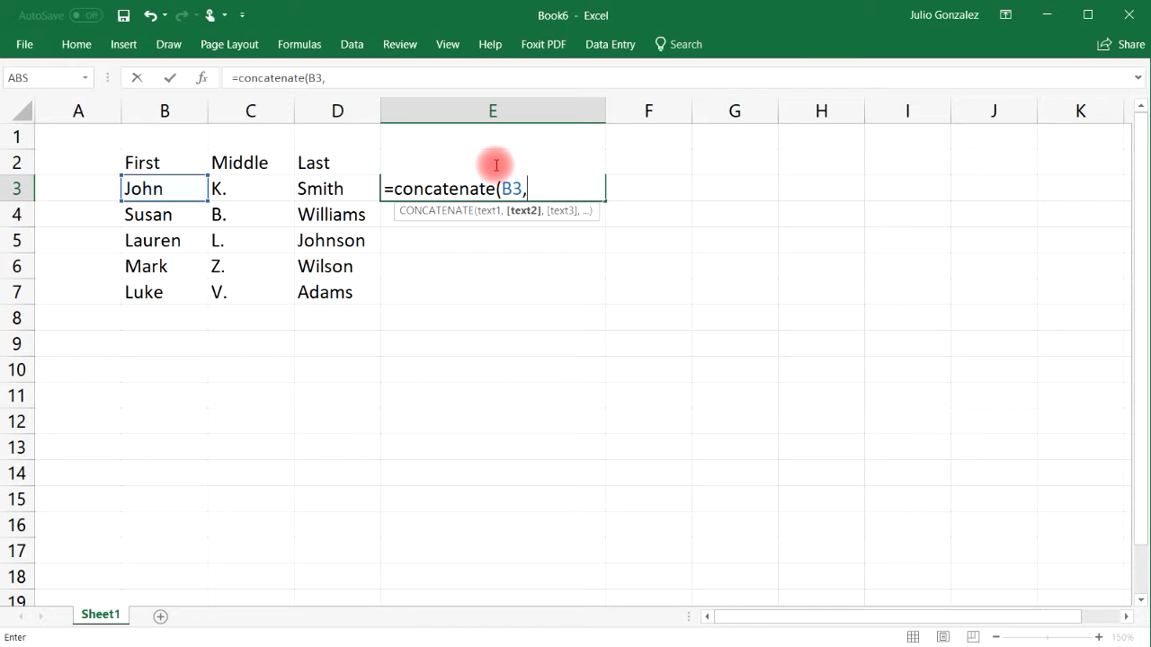
{"action": "type", "text": "C"}
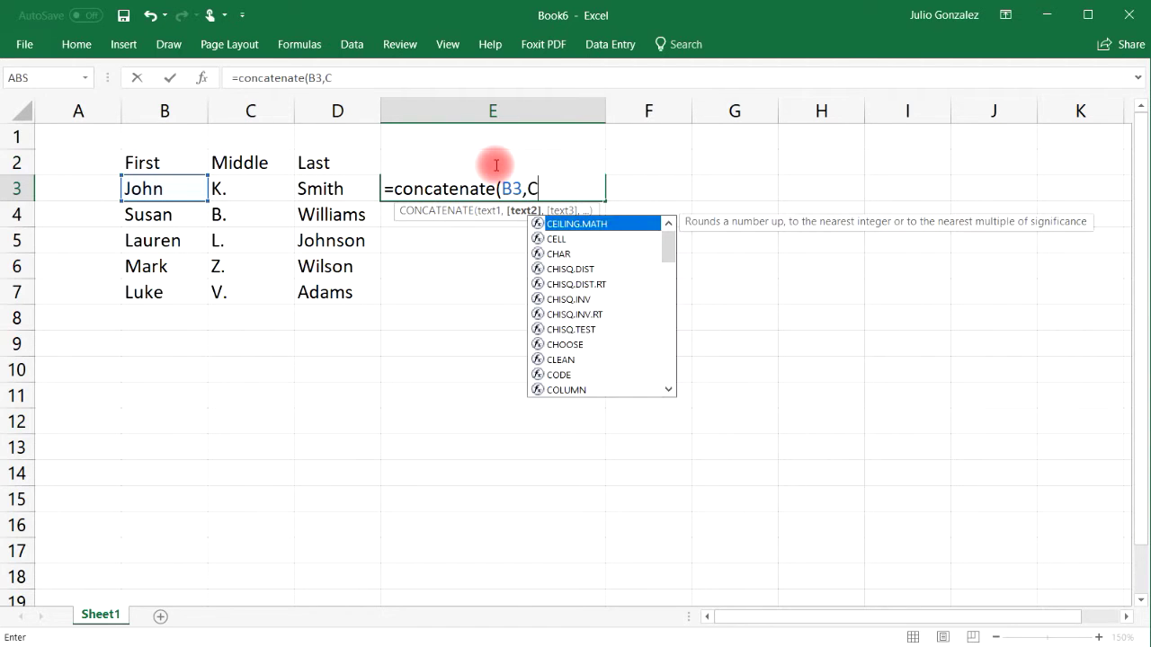
{"action": "type", "text": "2)"}
Commit the CONCATENATE formula and correct its C2 reference to C3
{"action": "key", "text": "Return"}
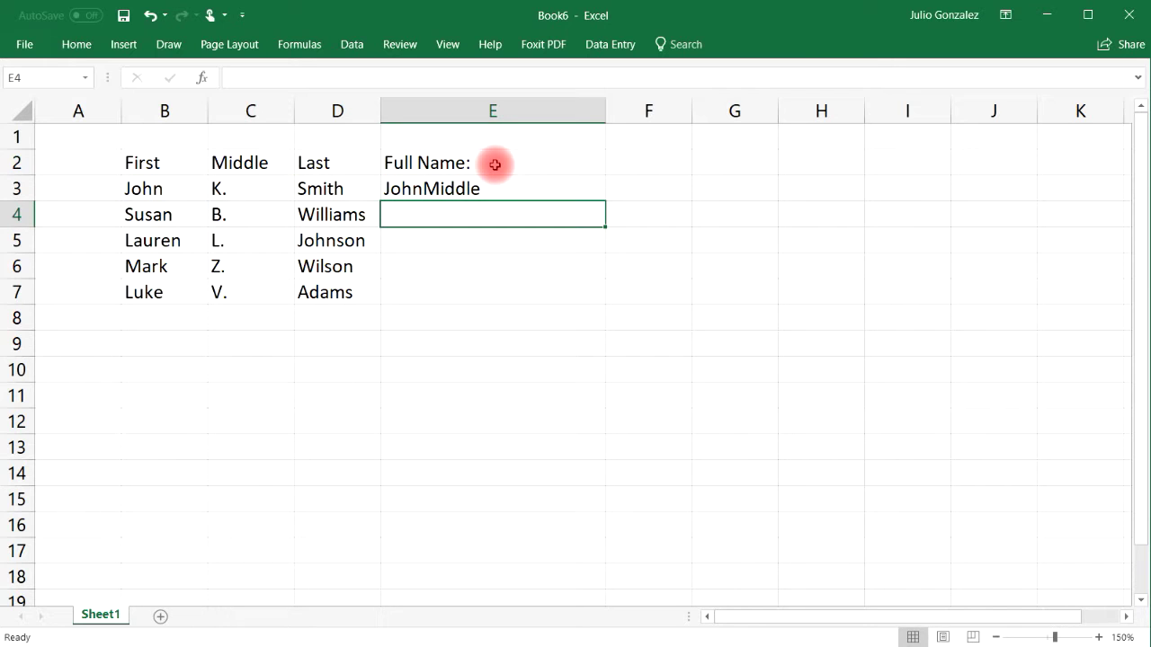
{"action": "double_click", "coordinate": [488, 188]}
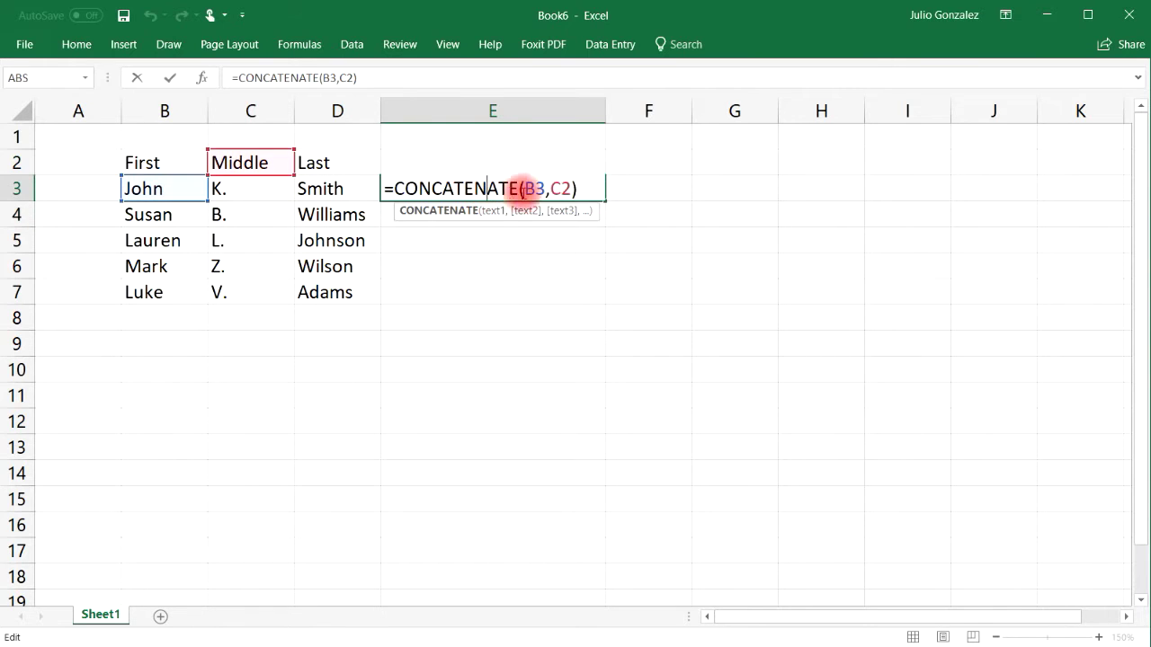
{"action": "left_click", "coordinate": [572, 188]}
{"action": "key", "text": "BackSpace"}
{"action": "type", "text": "3"}
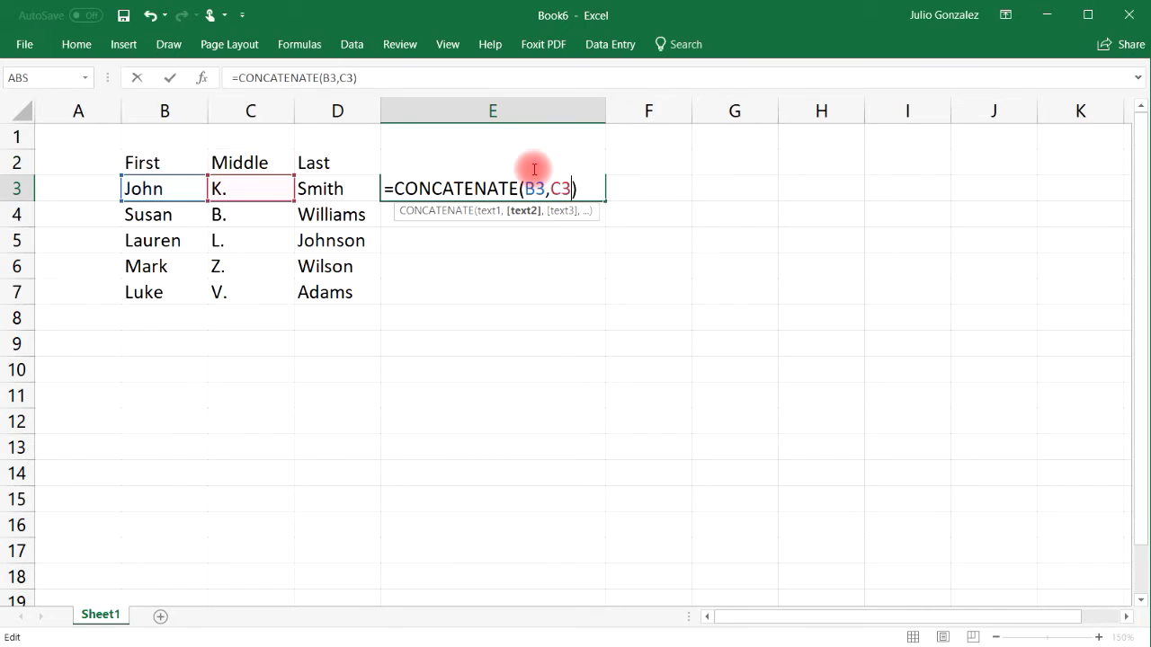
{"action": "key", "text": "Return"}
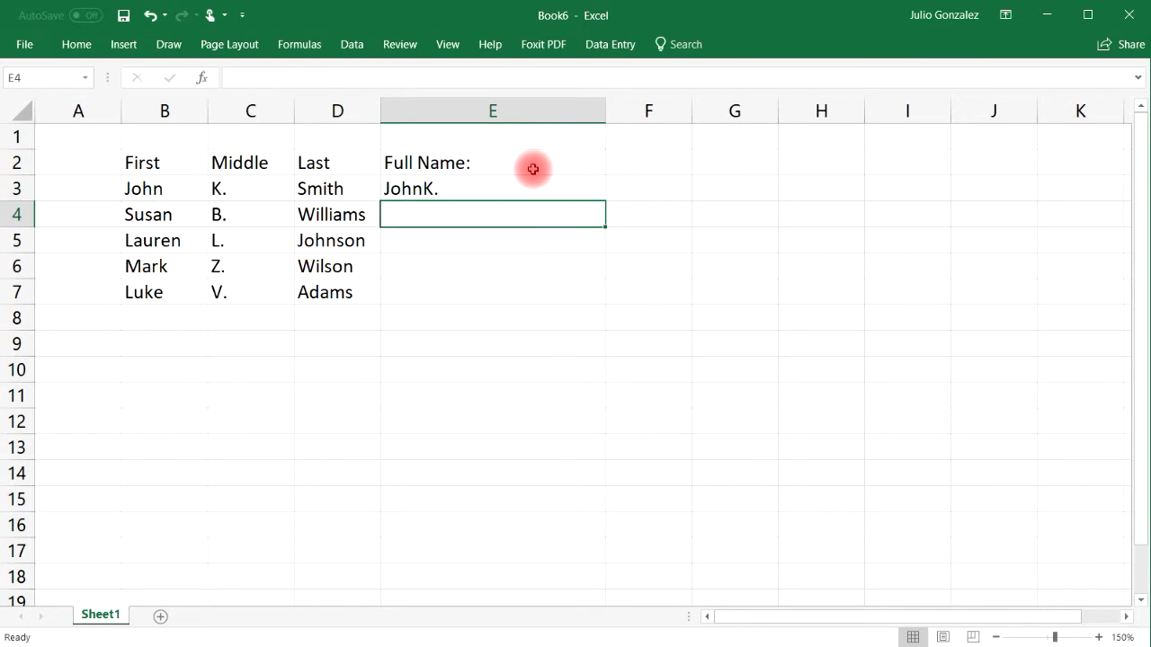
Insert a " " separator between B3 and C3 so E3 shows John K
{"action": "left_click", "coordinate": [451, 188]}
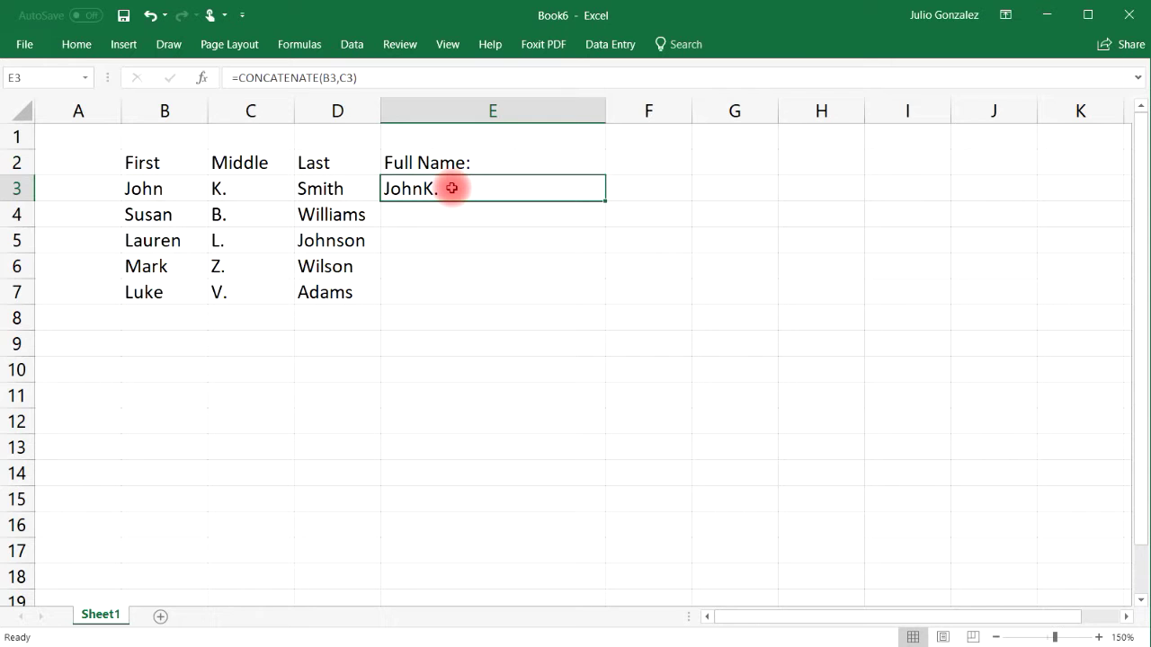
{"action": "double_click", "coordinate": [451, 188]}
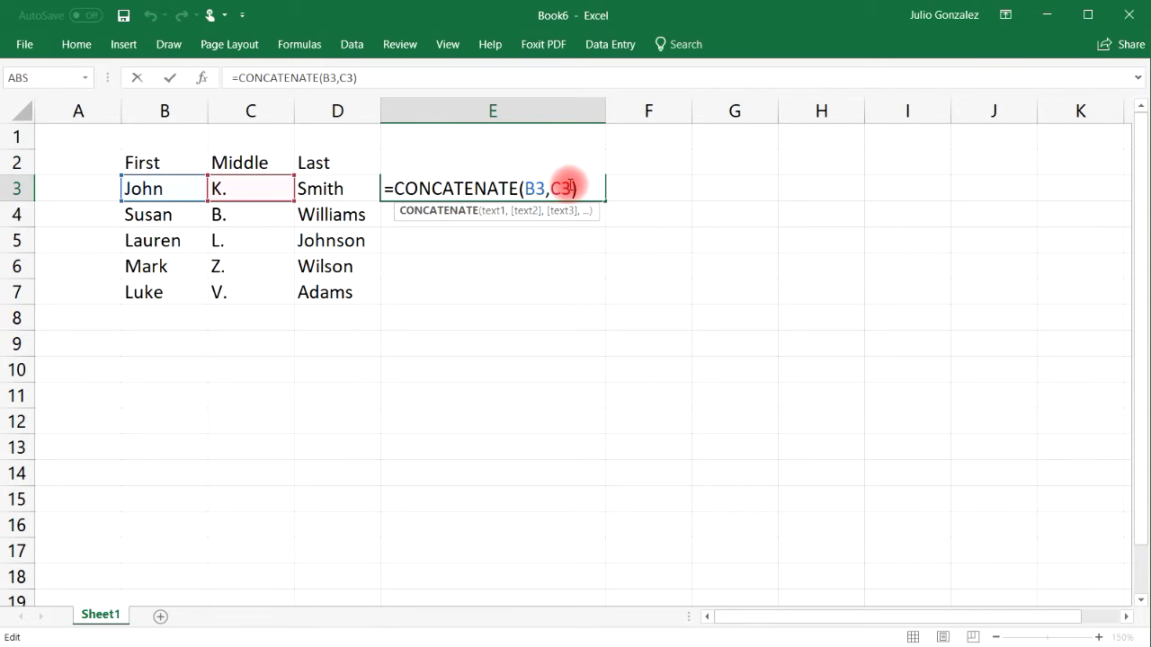
{"action": "left_click", "coordinate": [571, 188]}
{"action": "key", "text": "BackSpace"}
{"action": "key", "text": "BackSpace"}
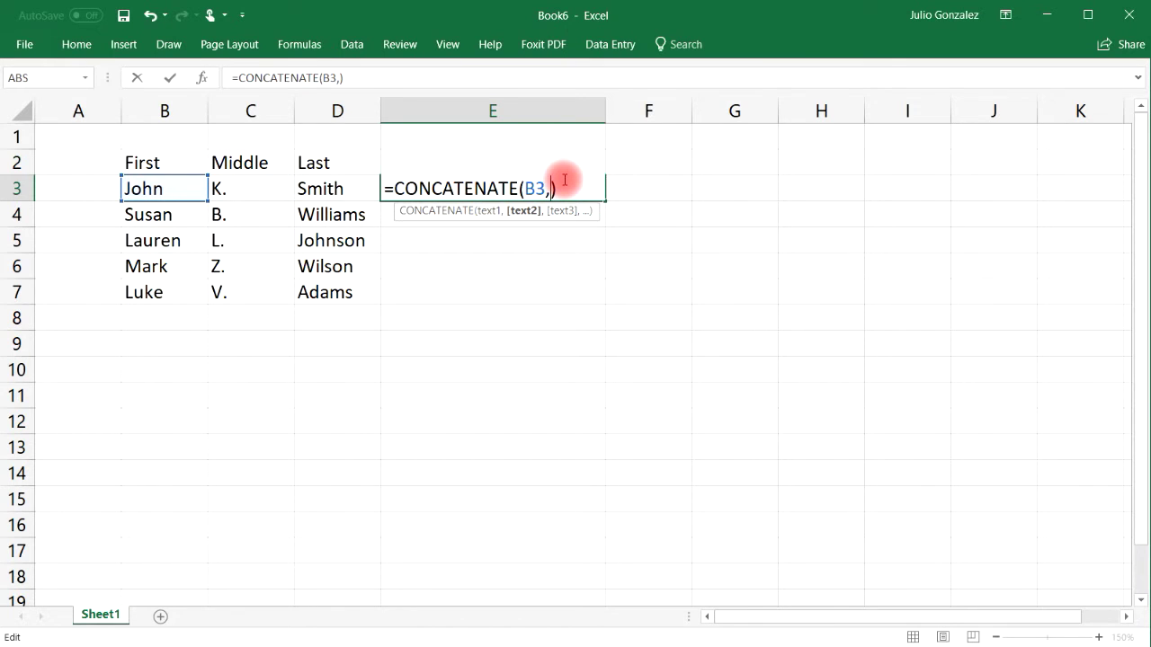
{"action": "type", "text": "\""}
{"action": "type", "text": " \","}
{"action": "type", "text": "C3"}
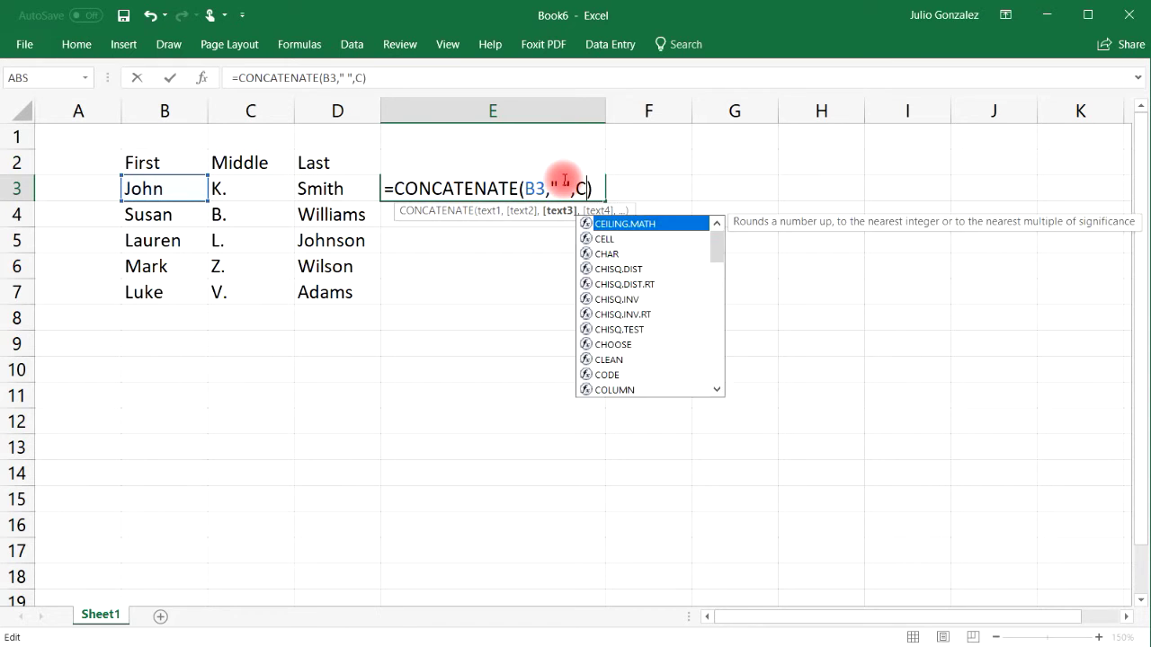
{"action": "key", "text": "Return"}
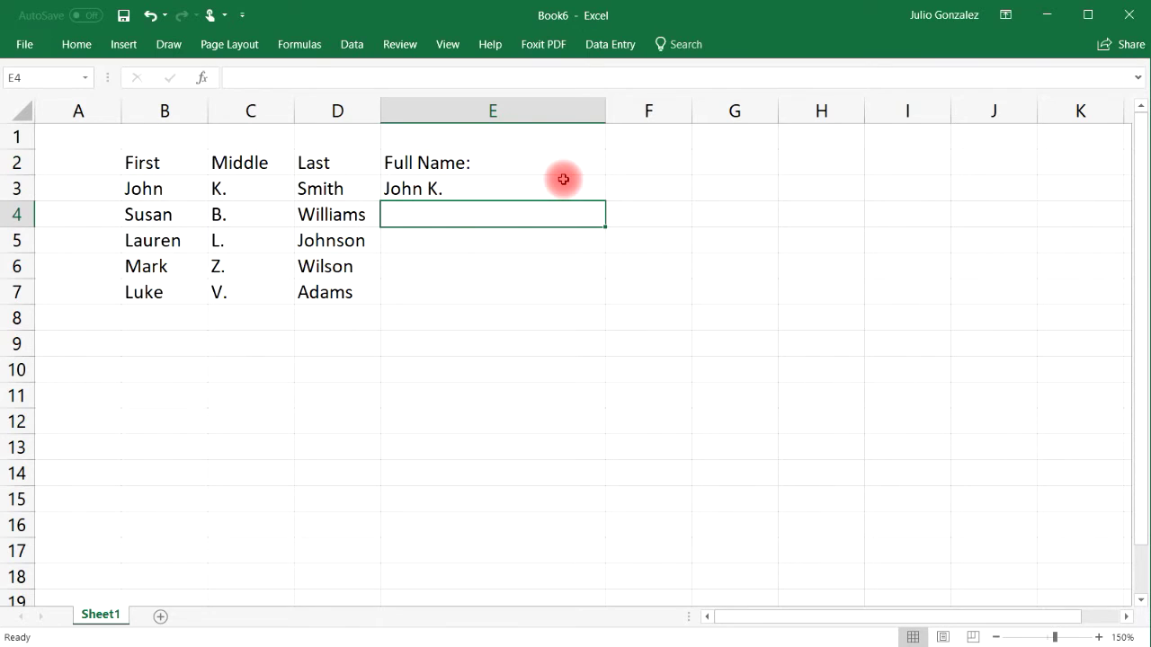
Extend E3 to =CONCATENATE(B3," ",C3," ",D3), adding the missing comma after the formula error
{"action": "left_click", "coordinate": [563, 180]}
{"action": "double_click", "coordinate": [560, 177]}
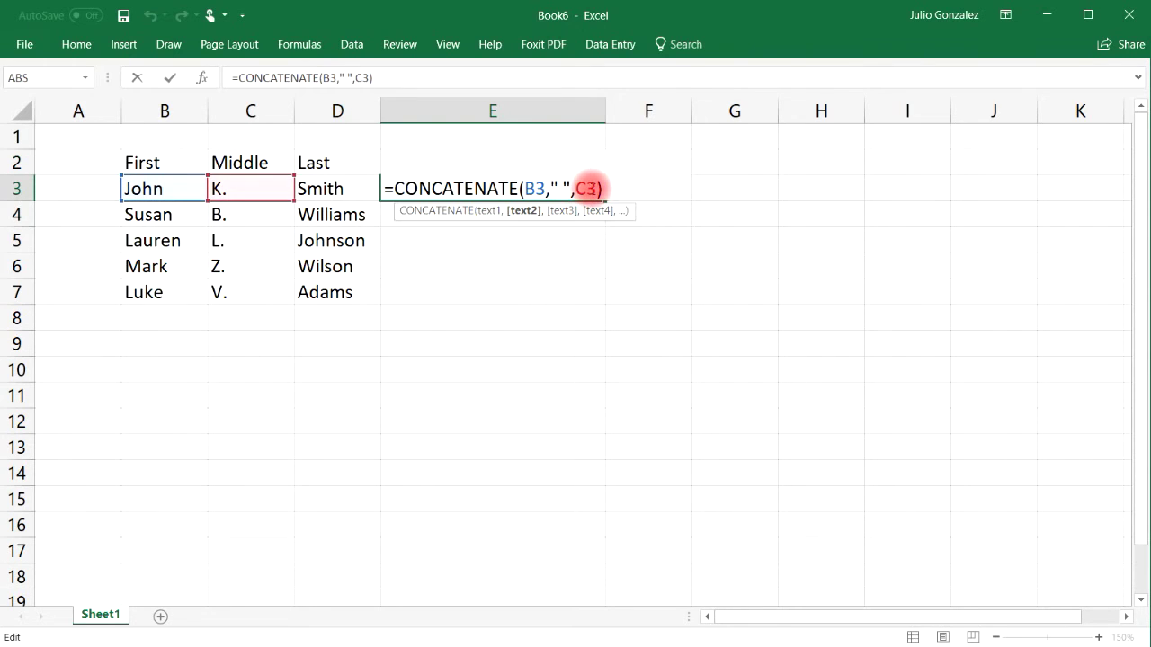
{"action": "left_click", "coordinate": [596, 189]}
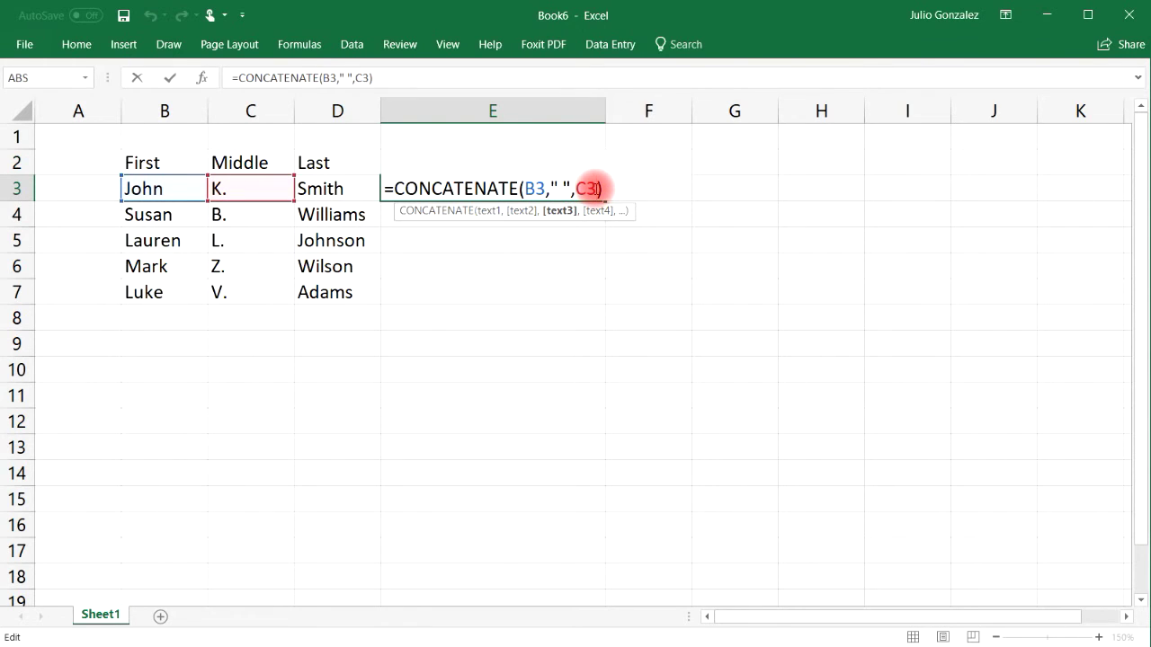
{"action": "type", "text": ",\""}
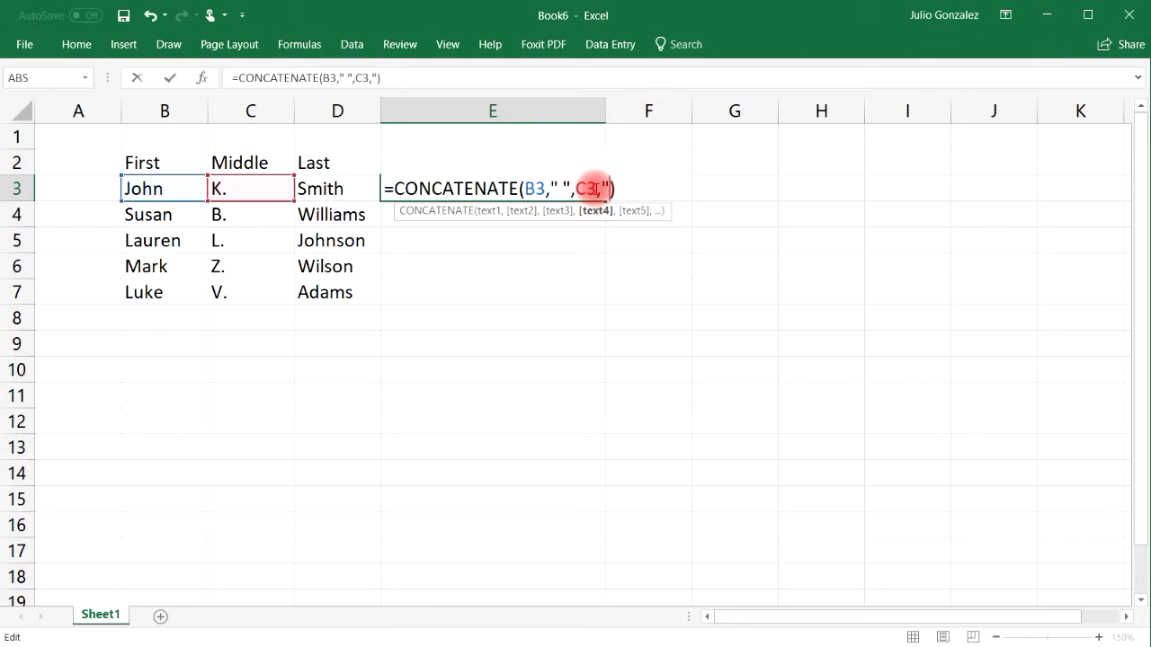
{"action": "type", "text": " \"D"}
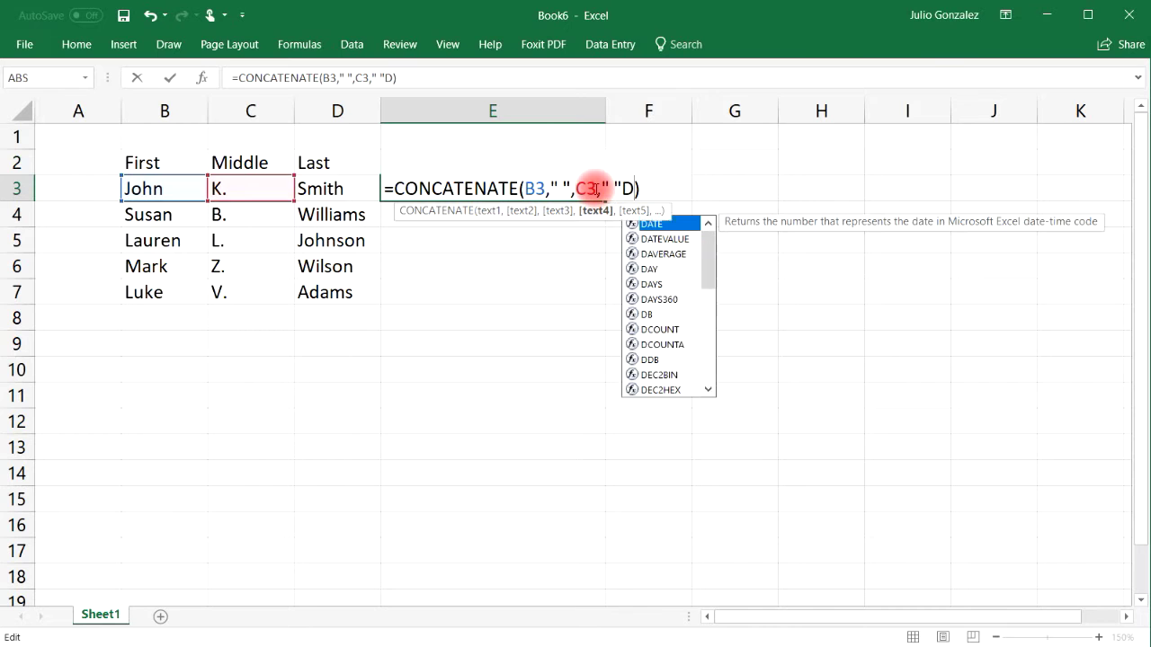
{"action": "type", "text": "3"}
{"action": "key", "text": "Return"}
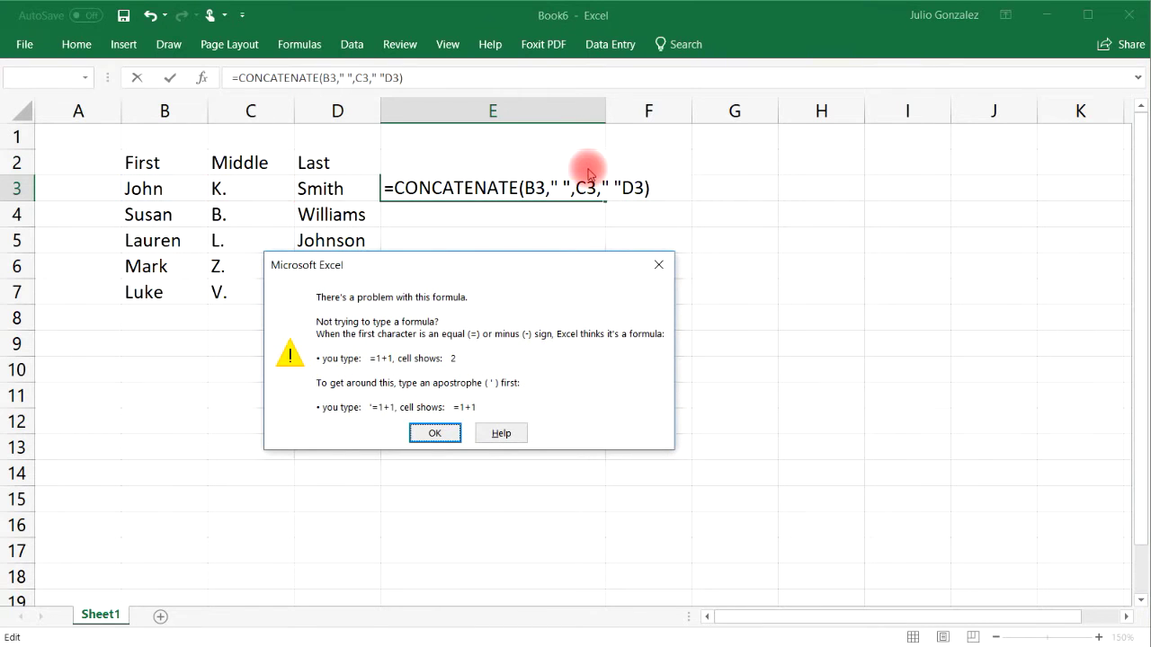
{"action": "left_click", "coordinate": [433, 434]}
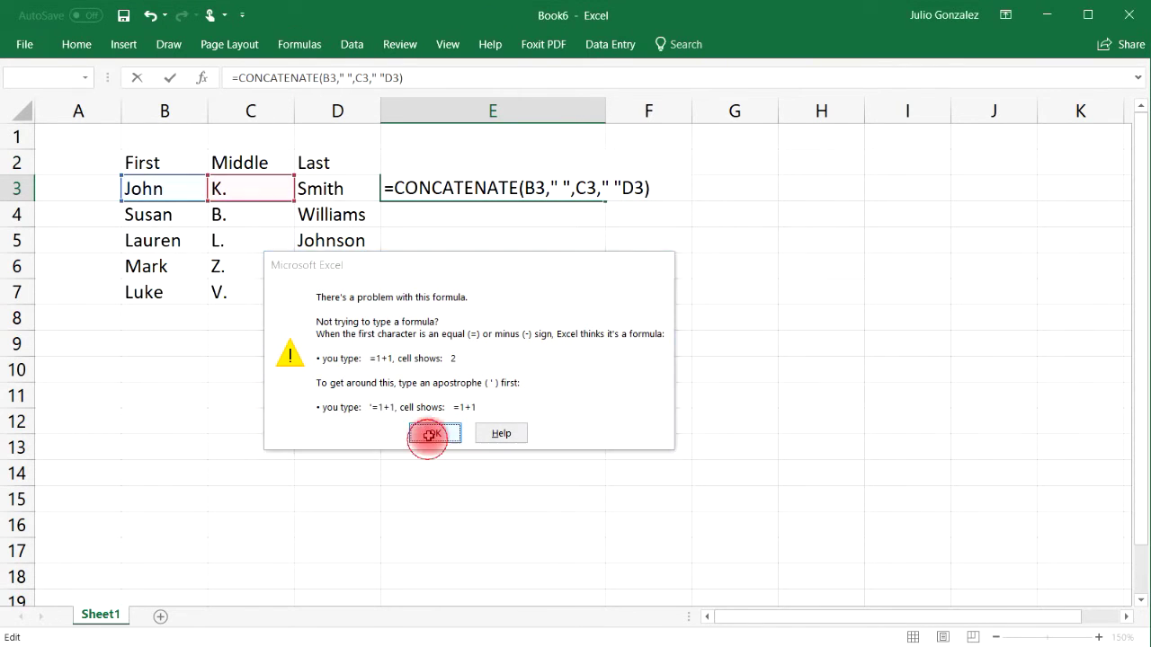
{"action": "left_click", "coordinate": [623, 192]}
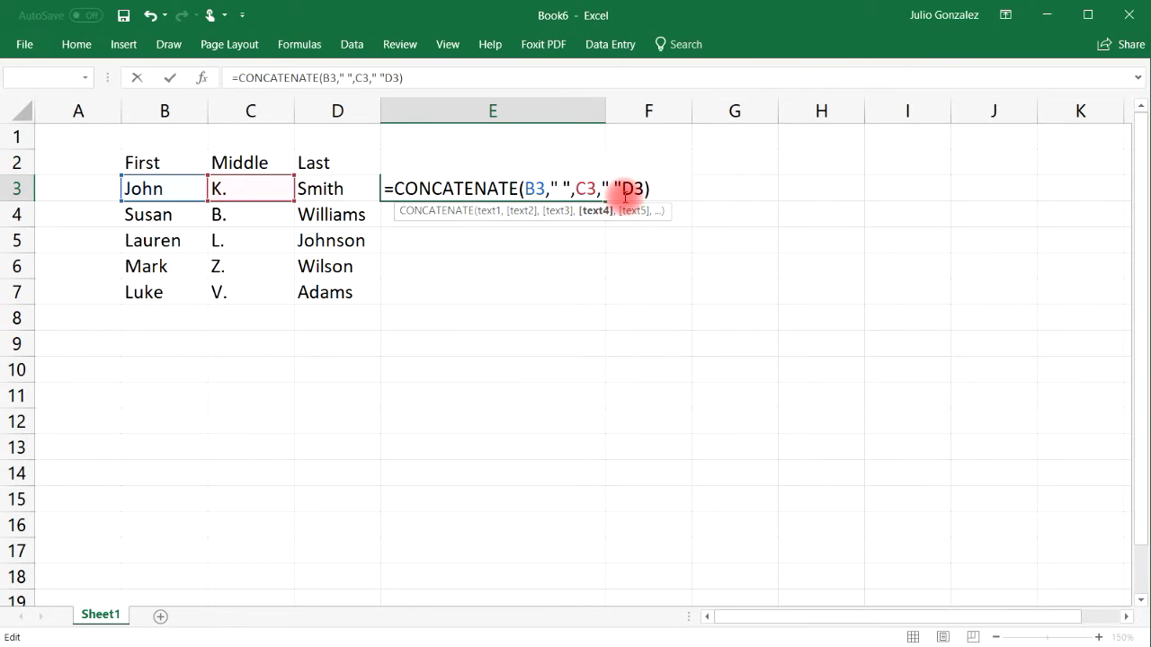
{"action": "type", "text": ","}
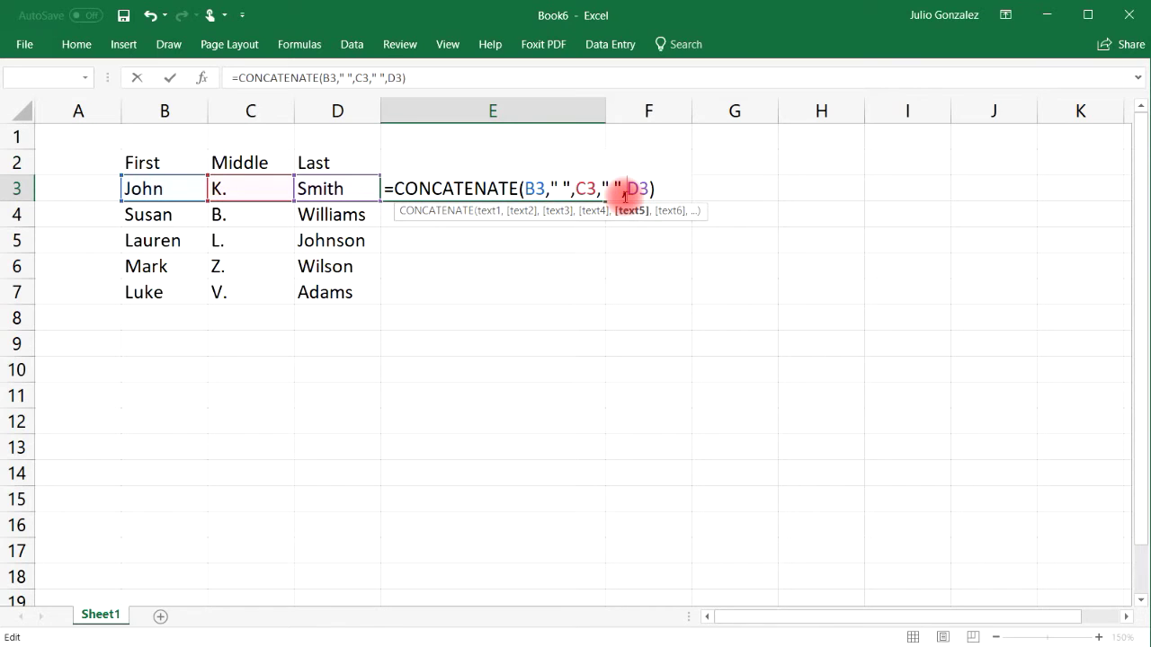
Commit the three-name formula, then change the separator after B3 to a colon
{"action": "key", "text": "Return"}
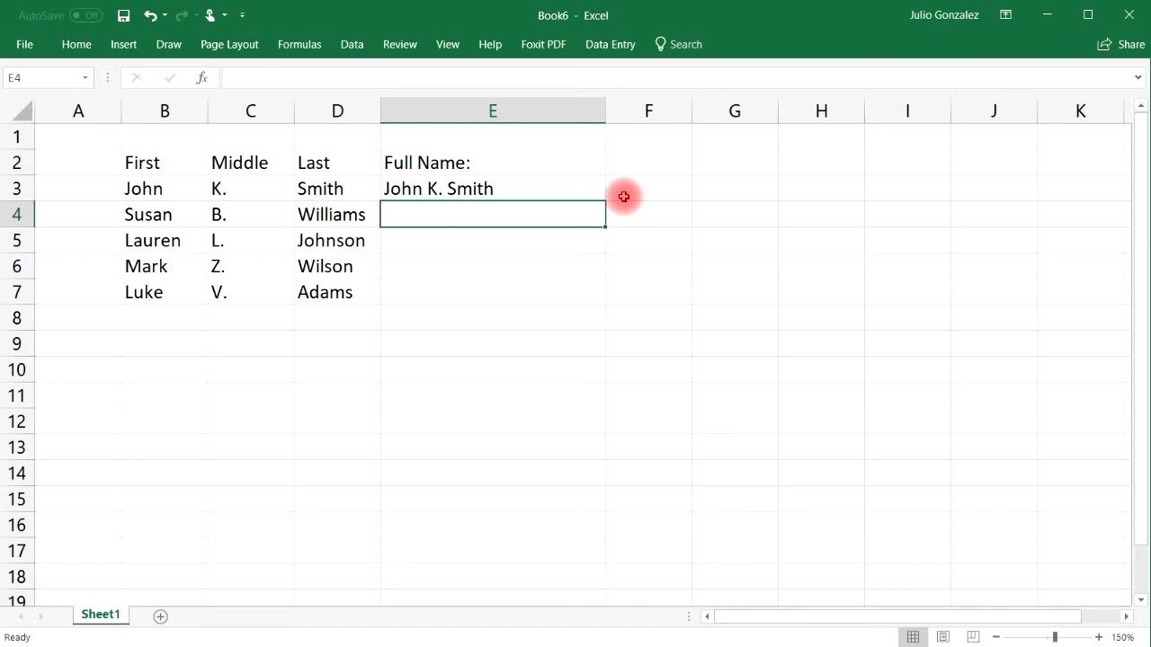
{"action": "left_click", "coordinate": [516, 187]}
{"action": "double_click", "coordinate": [421, 189]}
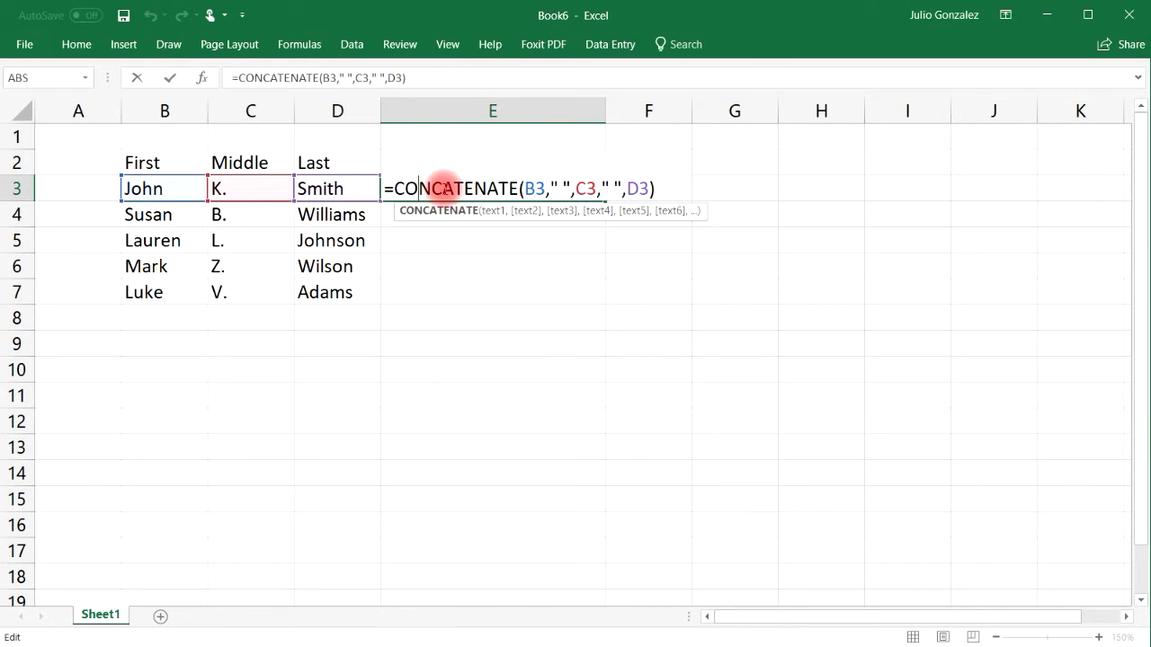
{"action": "left_click", "coordinate": [560, 188]}
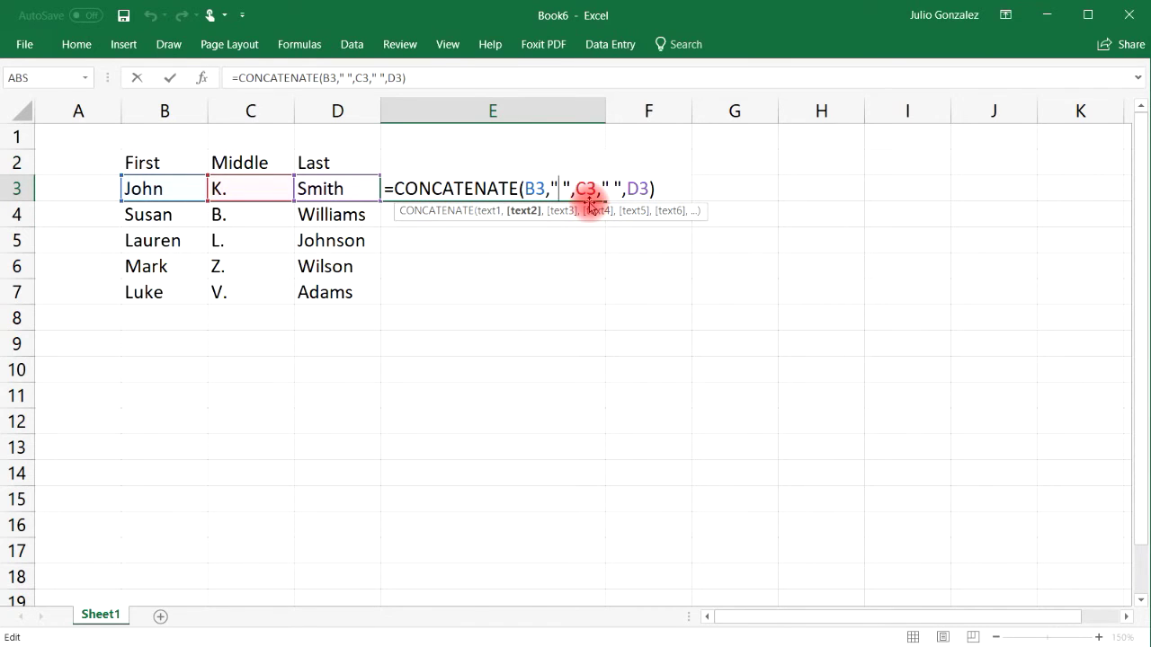
{"action": "type", "text": "\\"}
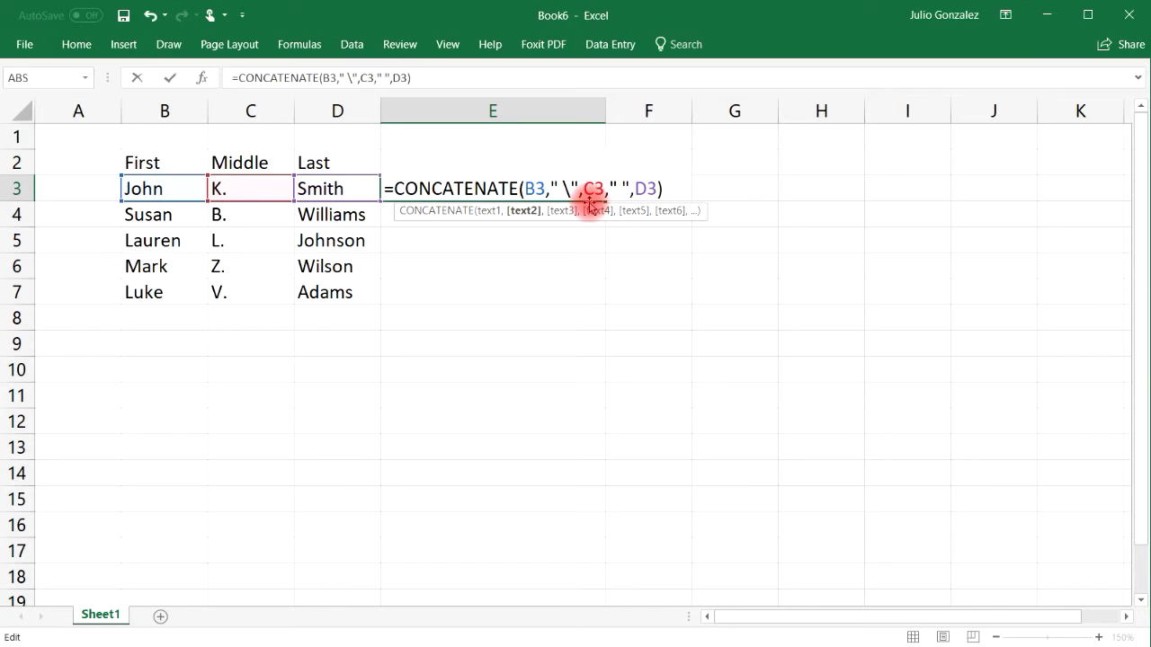
{"action": "key", "text": "BackSpace"}
{"action": "key", "text": "BackSpace"}
{"action": "type", "text": ":"}
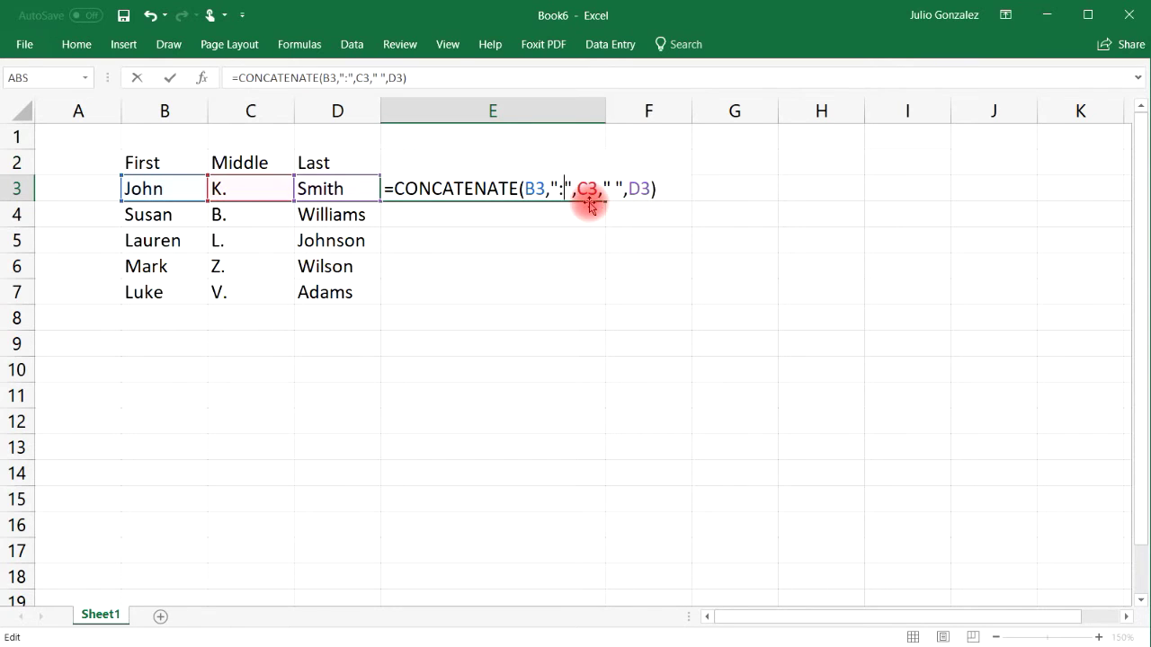
{"action": "key", "text": "Return"}
Replace the colon separator with a hyphen, after briefly trying a slash
{"action": "left_click", "coordinate": [489, 185]}
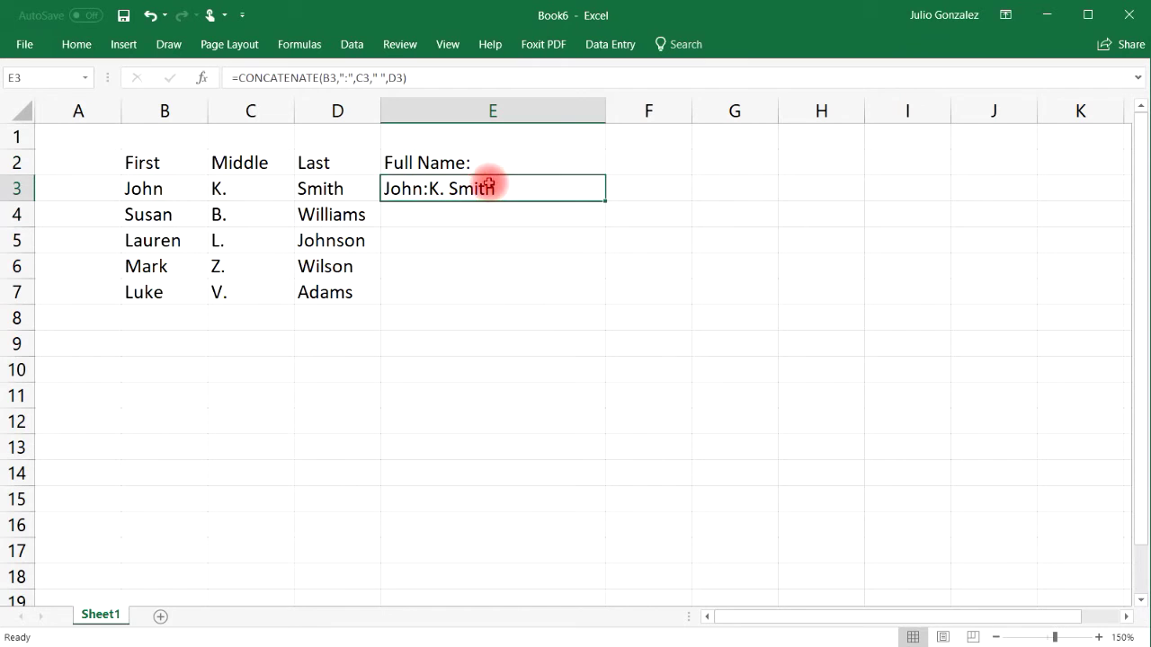
{"action": "double_click", "coordinate": [572, 191]}
{"action": "left_click", "coordinate": [536, 185]}
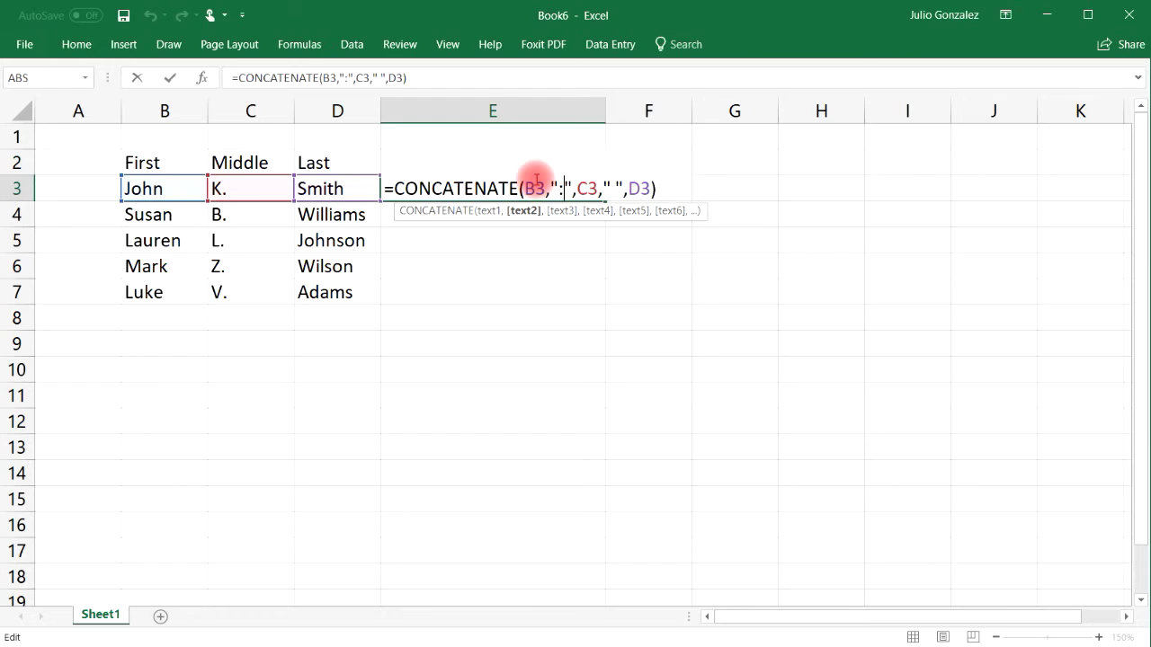
{"action": "key", "text": "BackSpace"}
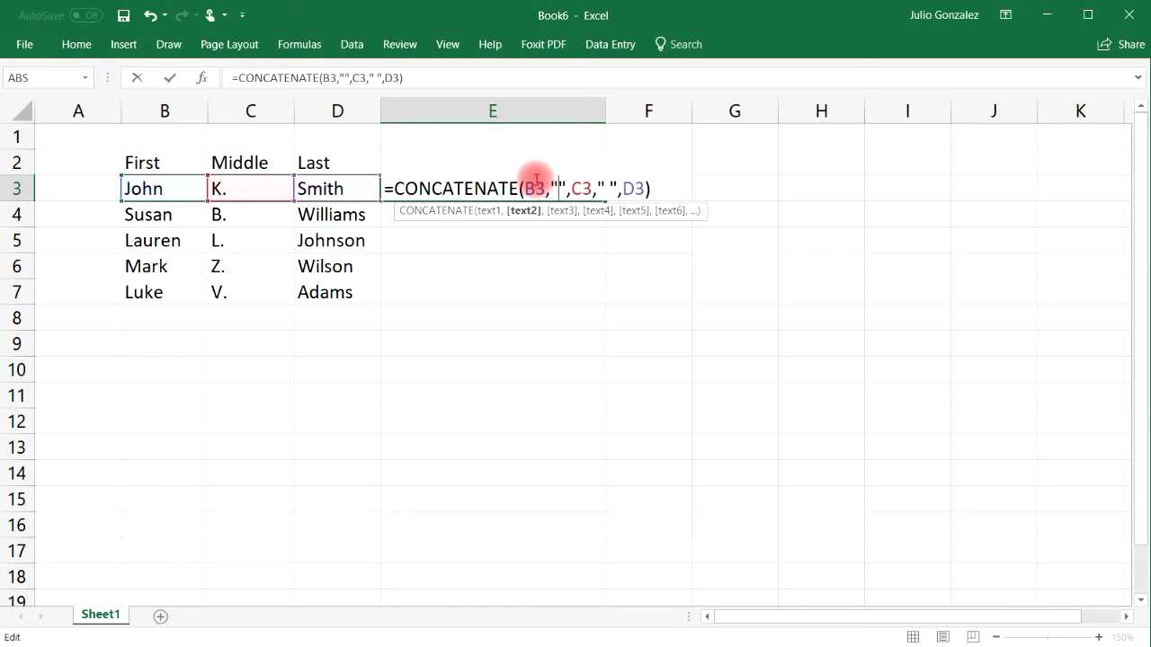
{"action": "type", "text": "-"}
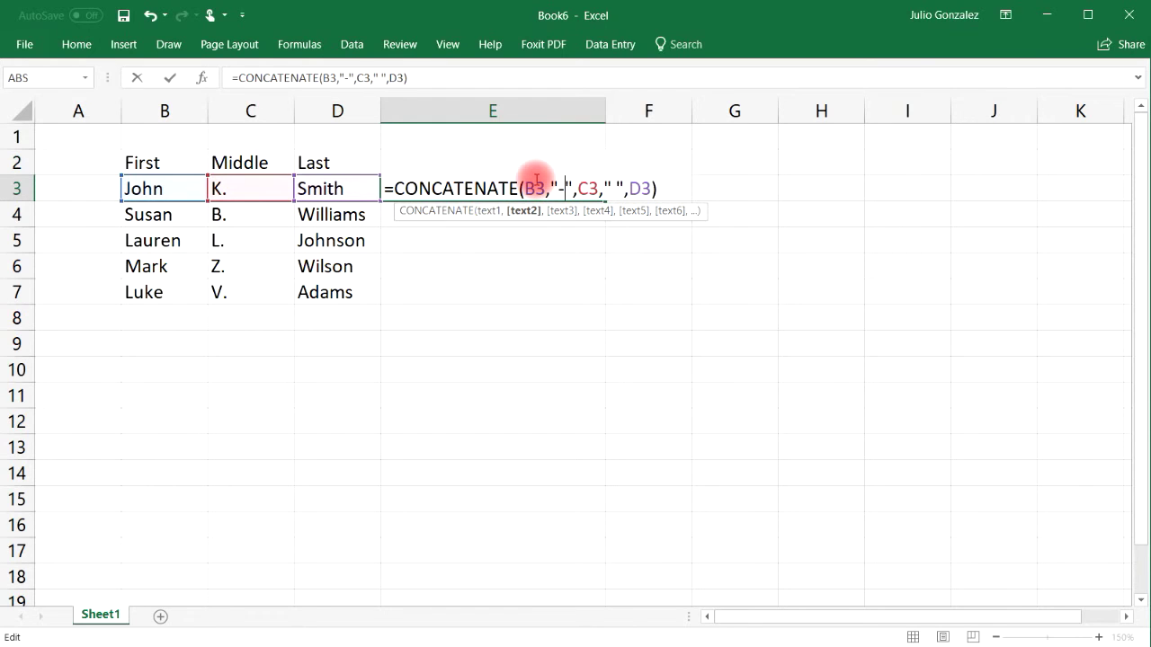
{"action": "key", "text": "BackSpace"}
{"action": "type", "text": "/"}
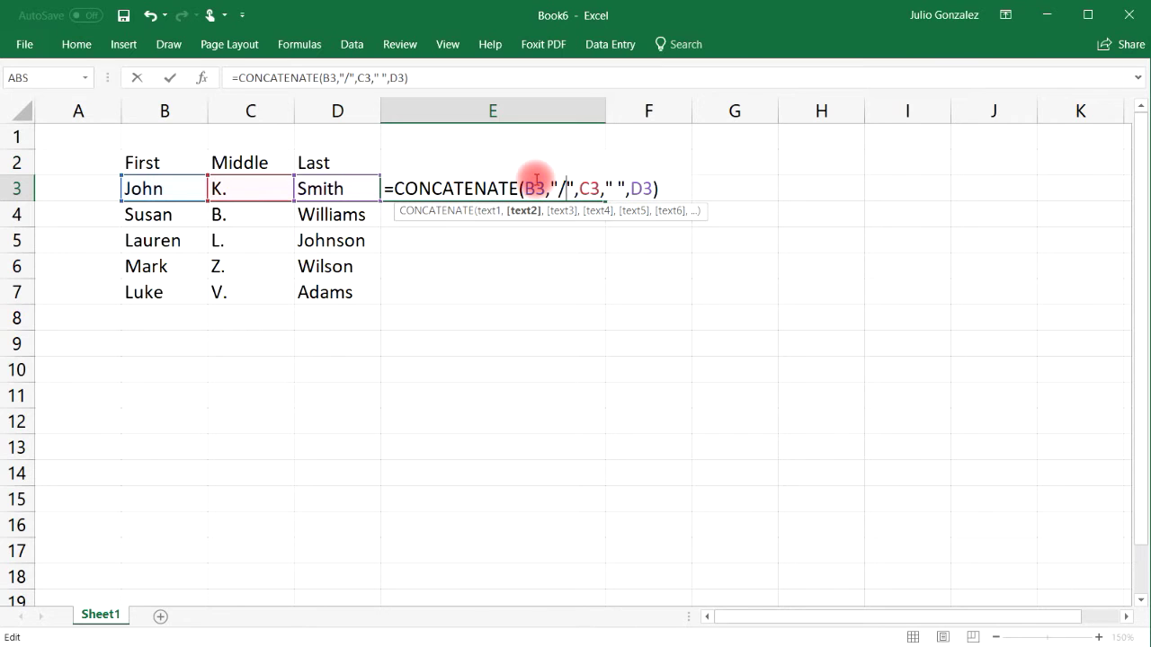
{"action": "key", "text": "BackSpace"}
{"action": "type", "text": "-"}
{"action": "key", "text": "Return"}
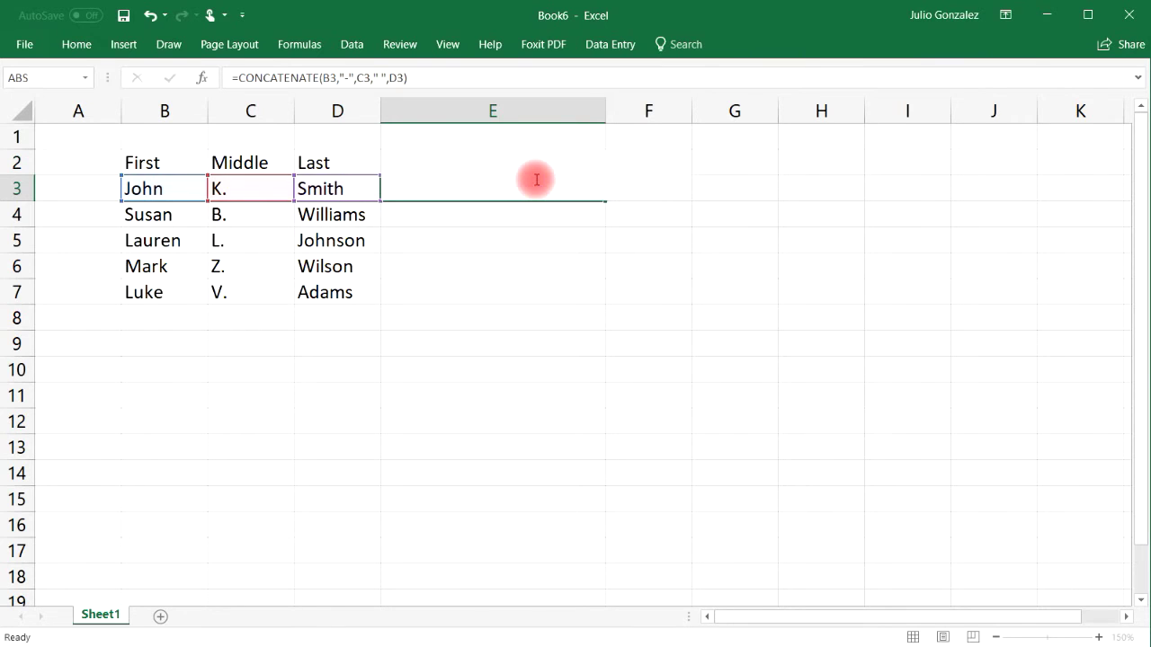
Restore the space separator so E3 shows John K. Smith
{"action": "double_click", "coordinate": [535, 180]}
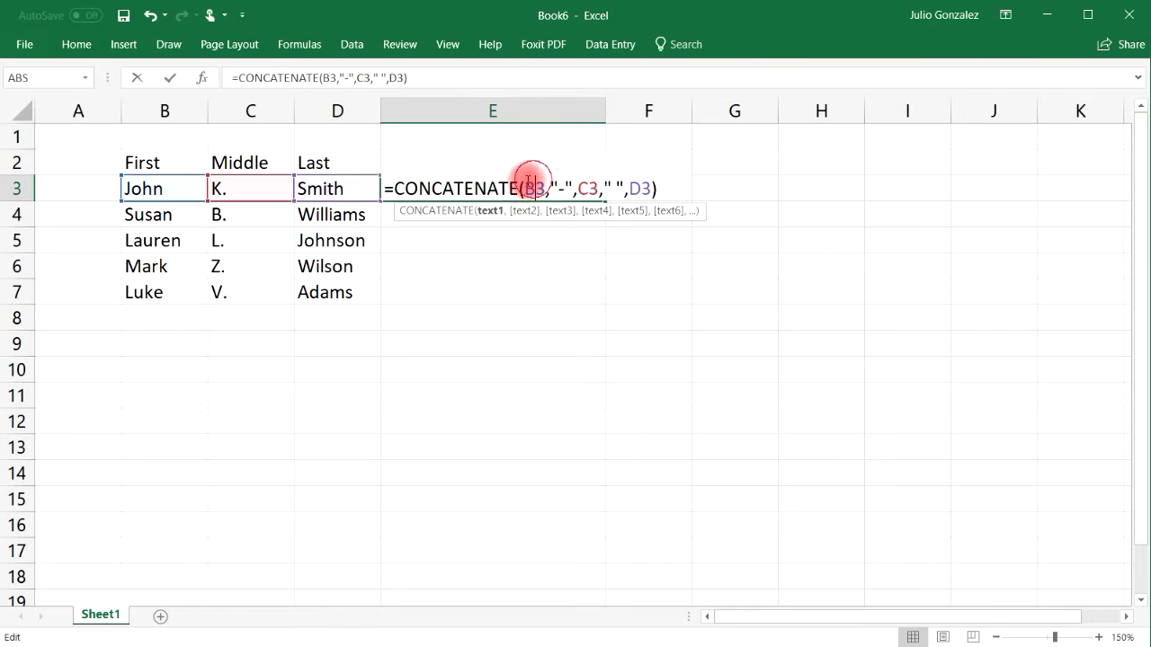
{"action": "left_click", "coordinate": [565, 187]}
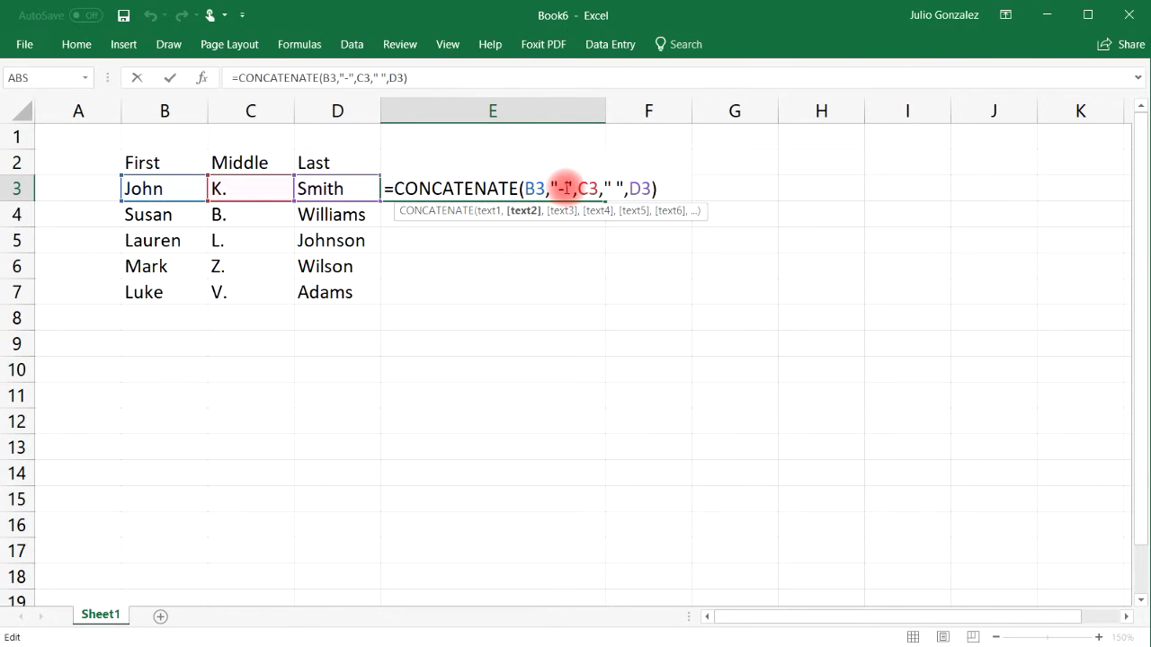
{"action": "key", "text": "BackSpace"}
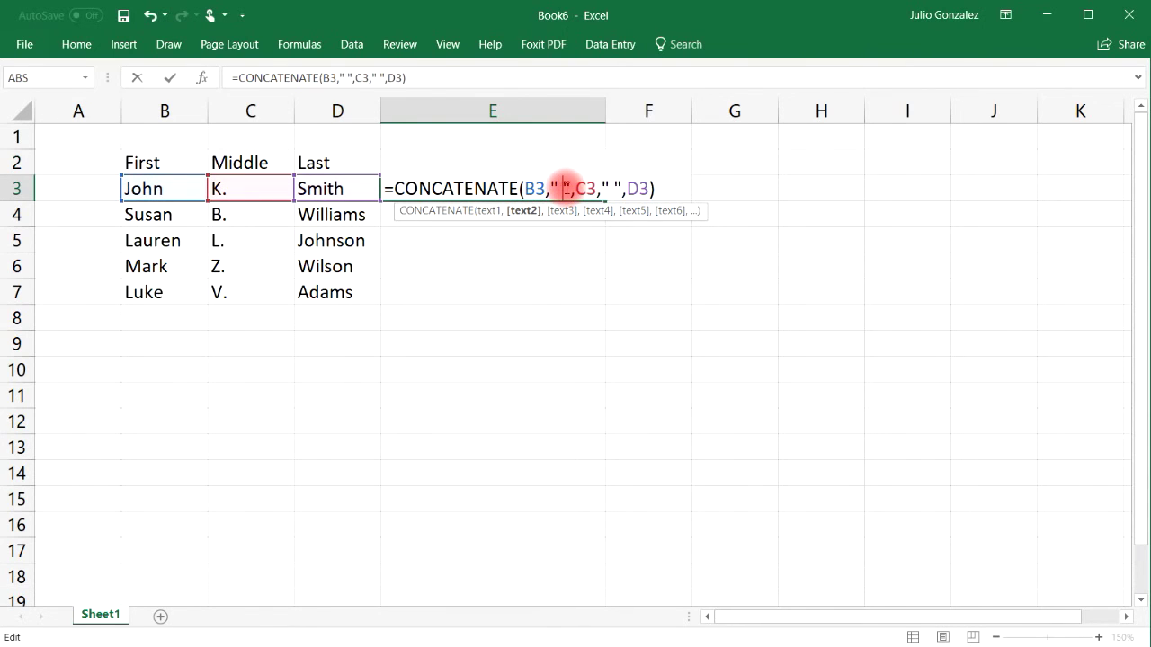
{"action": "key", "text": "Return"}
Fill the CONCATENATE formula from E3 to E7 and check E7 shows Luke V. Adams
{"action": "left_click", "coordinate": [565, 188]}
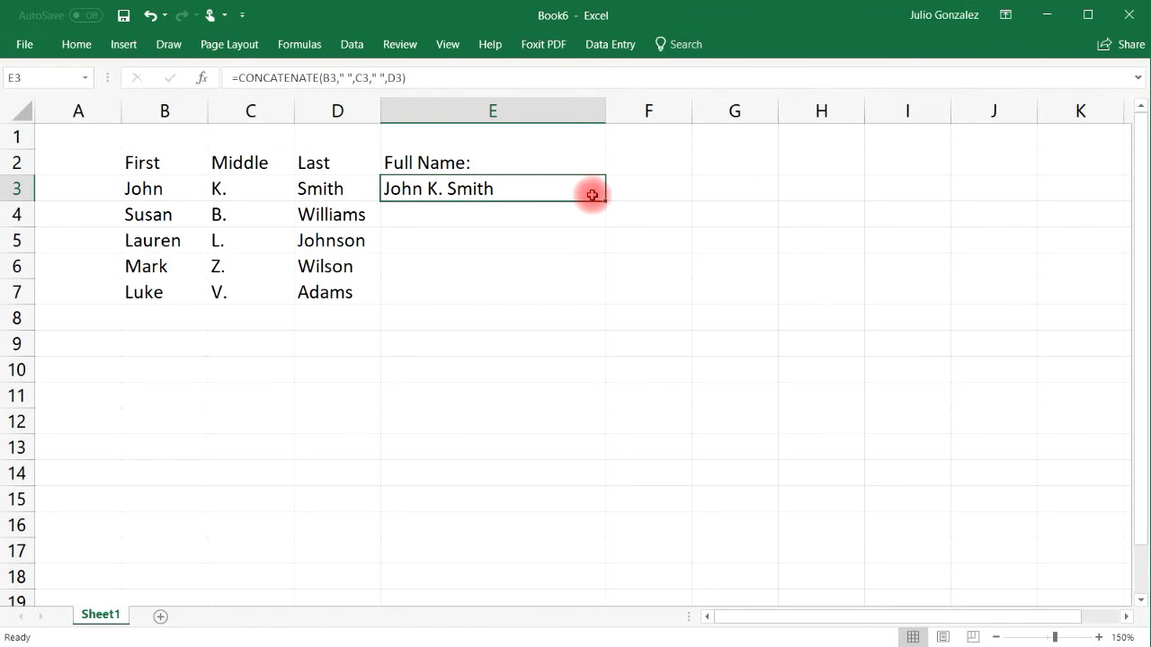
{"action": "left_click_drag", "start_coordinate": [603, 197], "coordinate": [597, 302]}
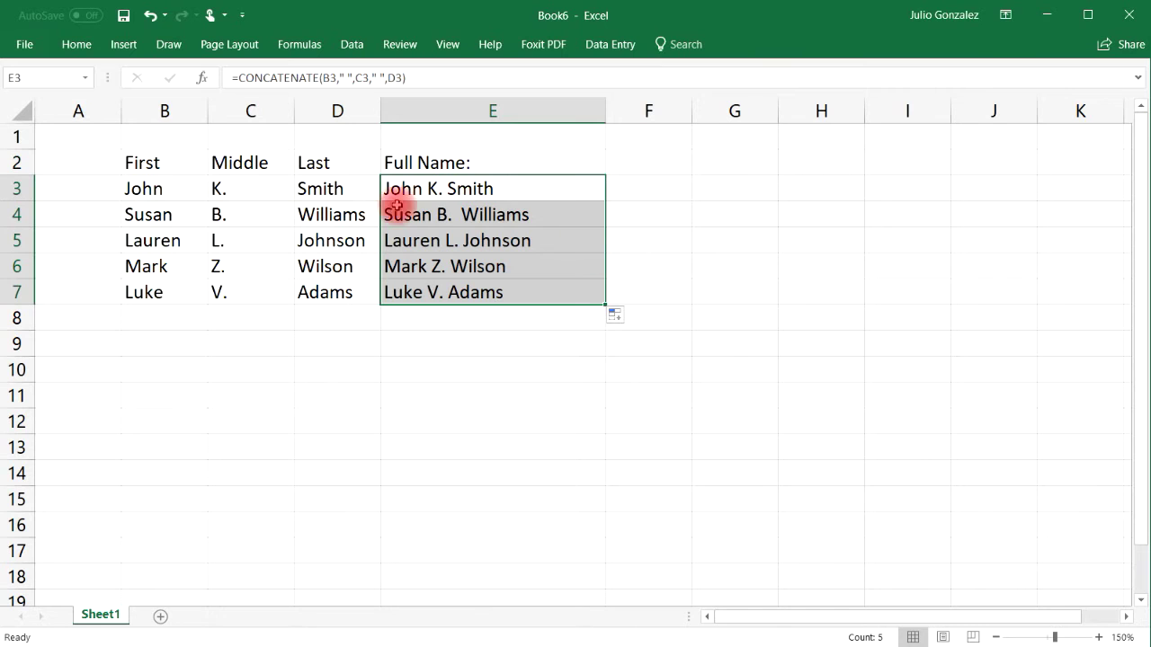
{"action": "left_click_drag", "start_coordinate": [143, 190], "coordinate": [329, 290]}
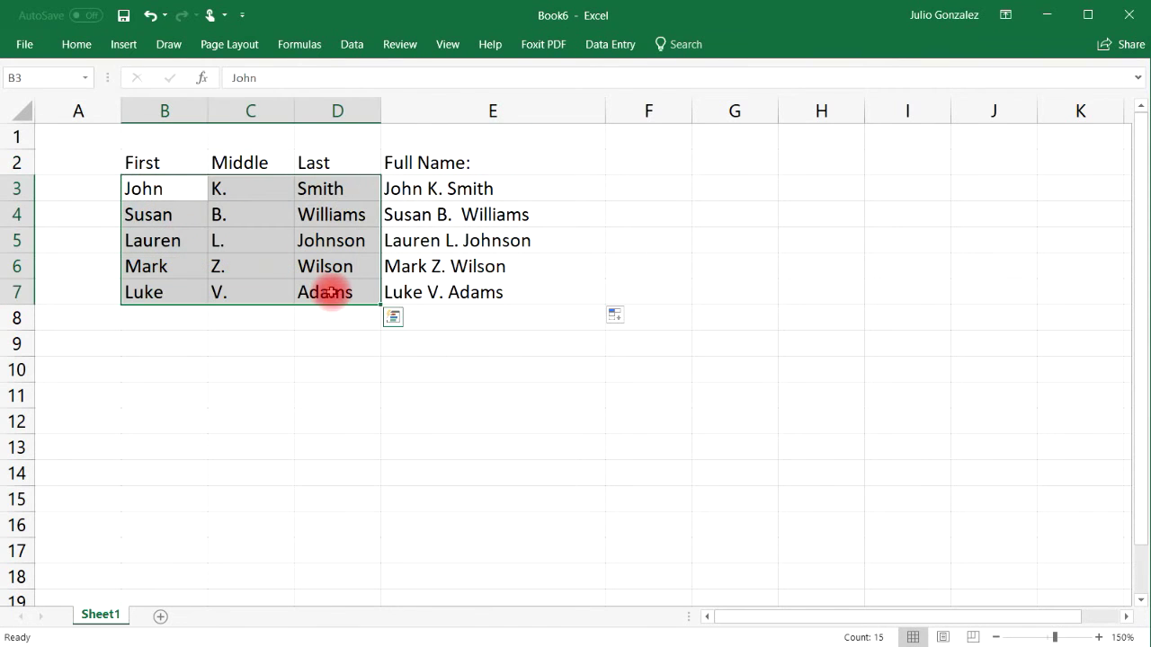
{"action": "left_click", "coordinate": [527, 288]}
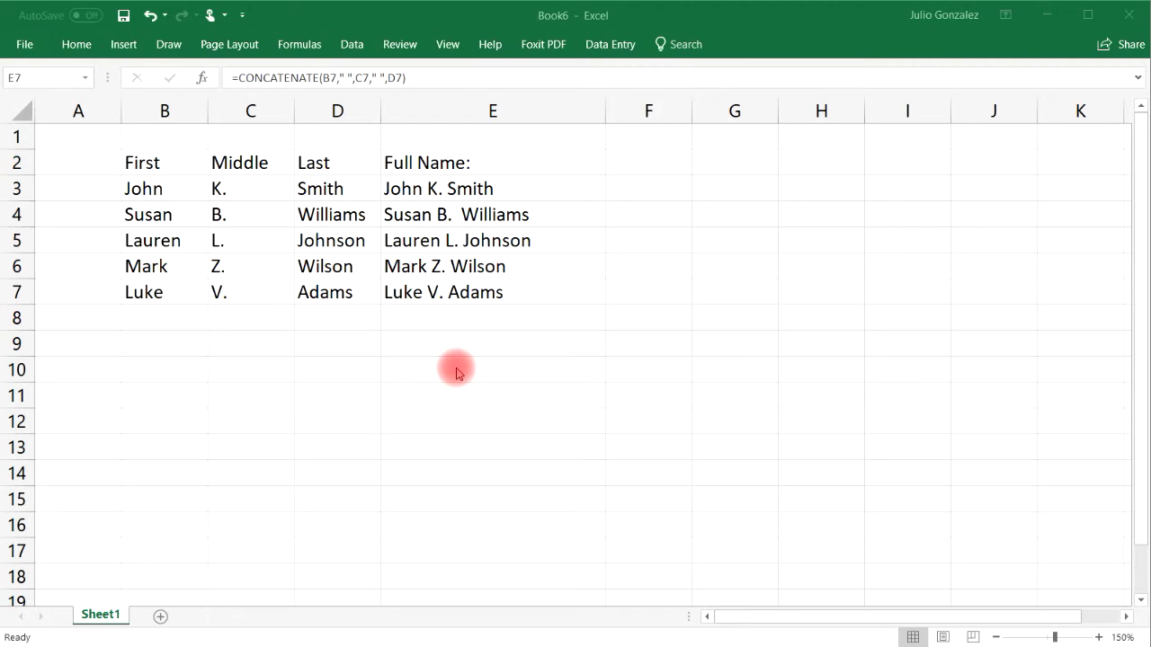
Clear E3:E7 and enter =B3&" "&C3&" "&D3 in E3
{"action": "left_click_drag", "start_coordinate": [527, 185], "coordinate": [555, 308]}
{"action": "key", "text": "Delete"}
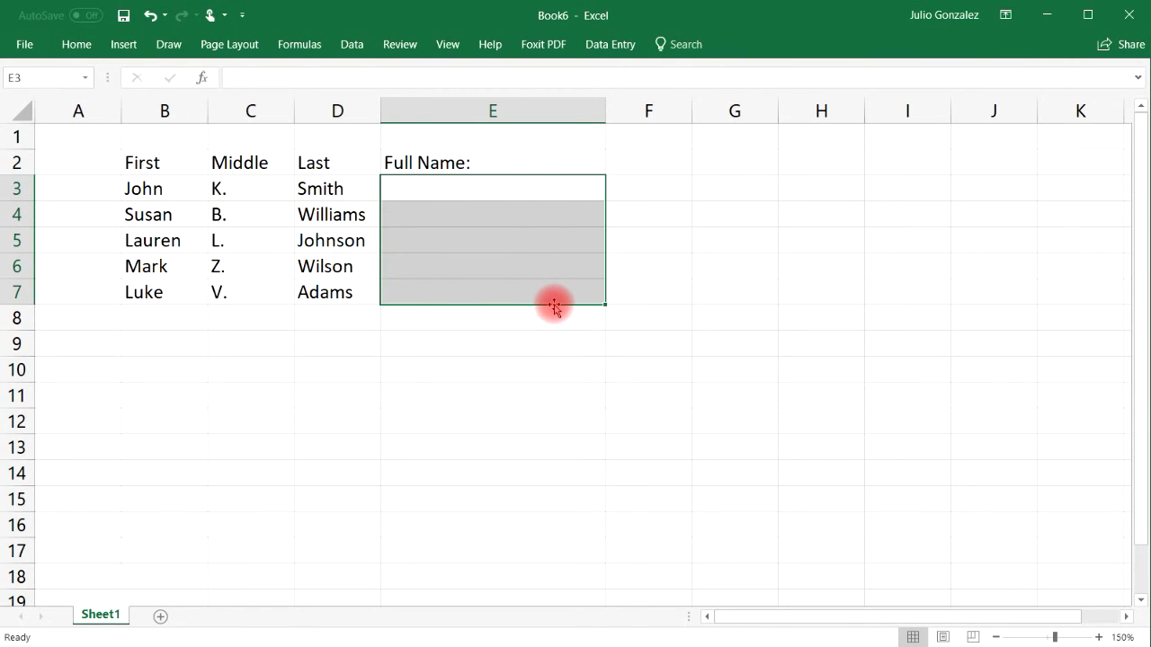
{"action": "left_click", "coordinate": [418, 187]}
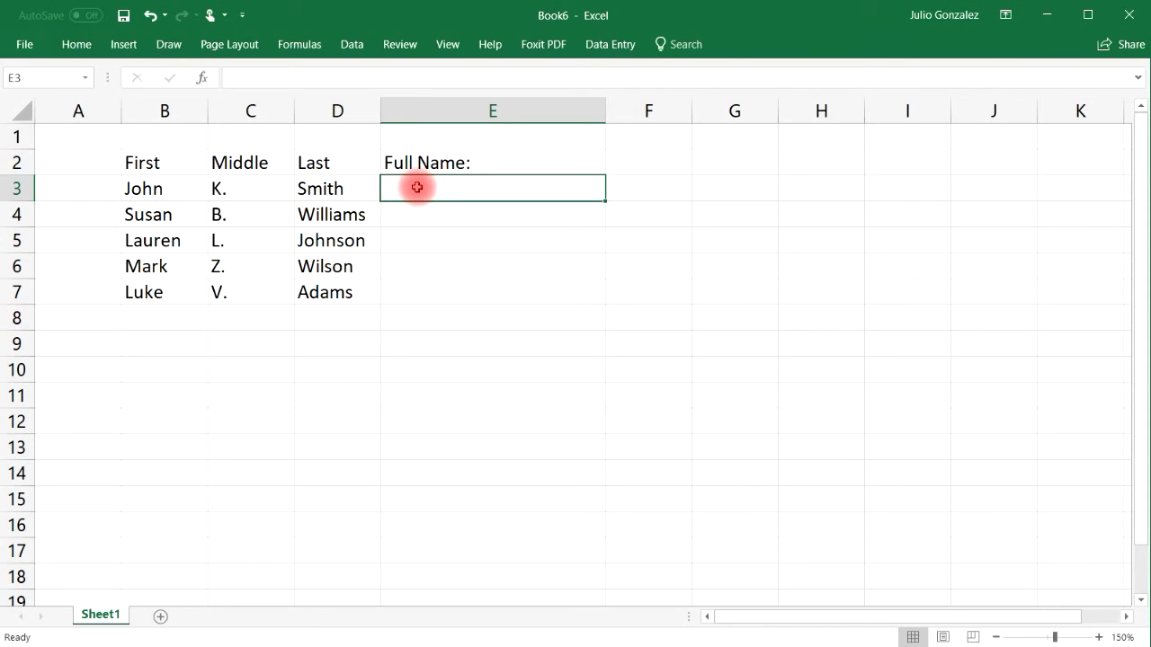
{"action": "type", "text": "="}
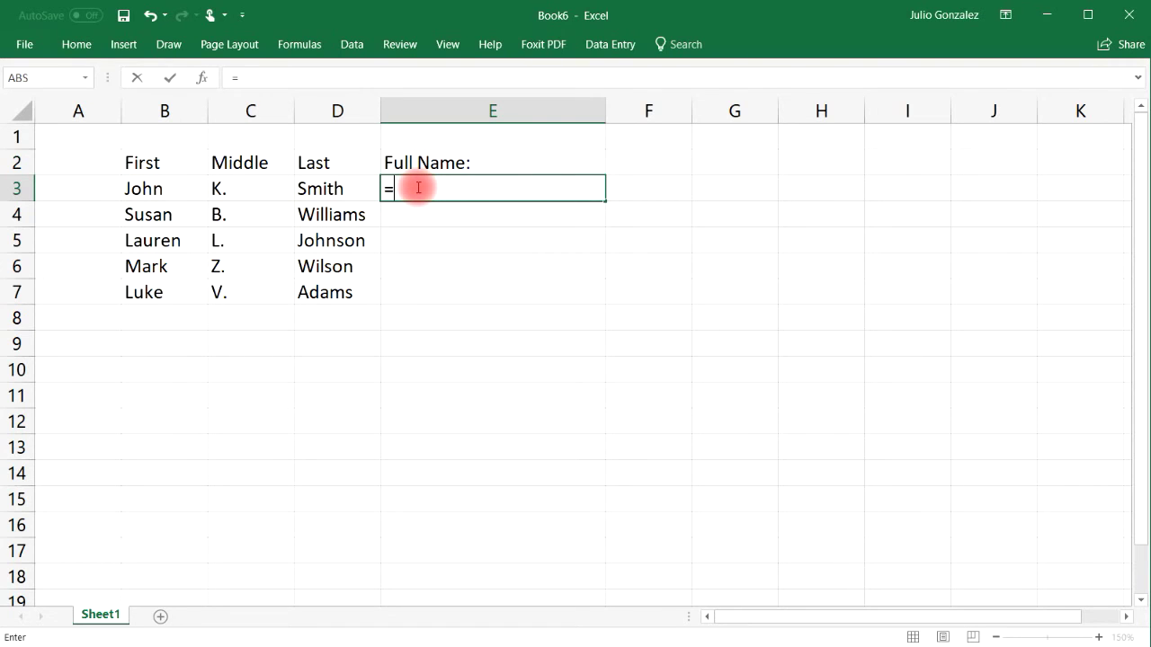
{"action": "type", "text": "B3"}
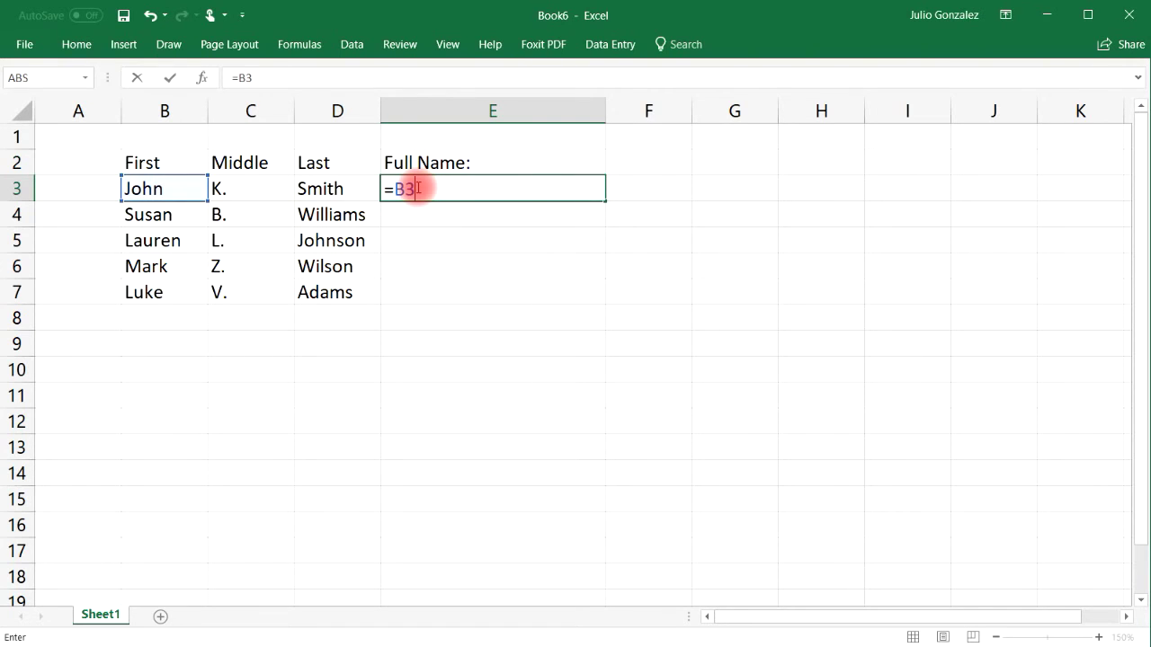
{"action": "type", "text": "&"}
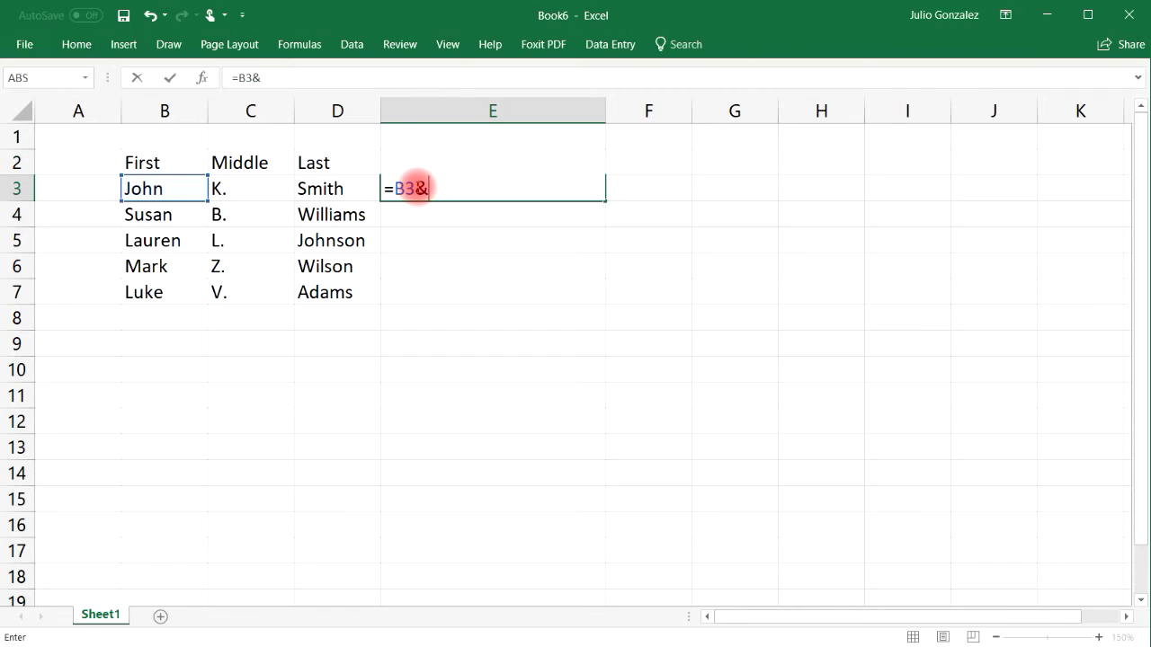
{"action": "type", "text": "\" \"&C3"}
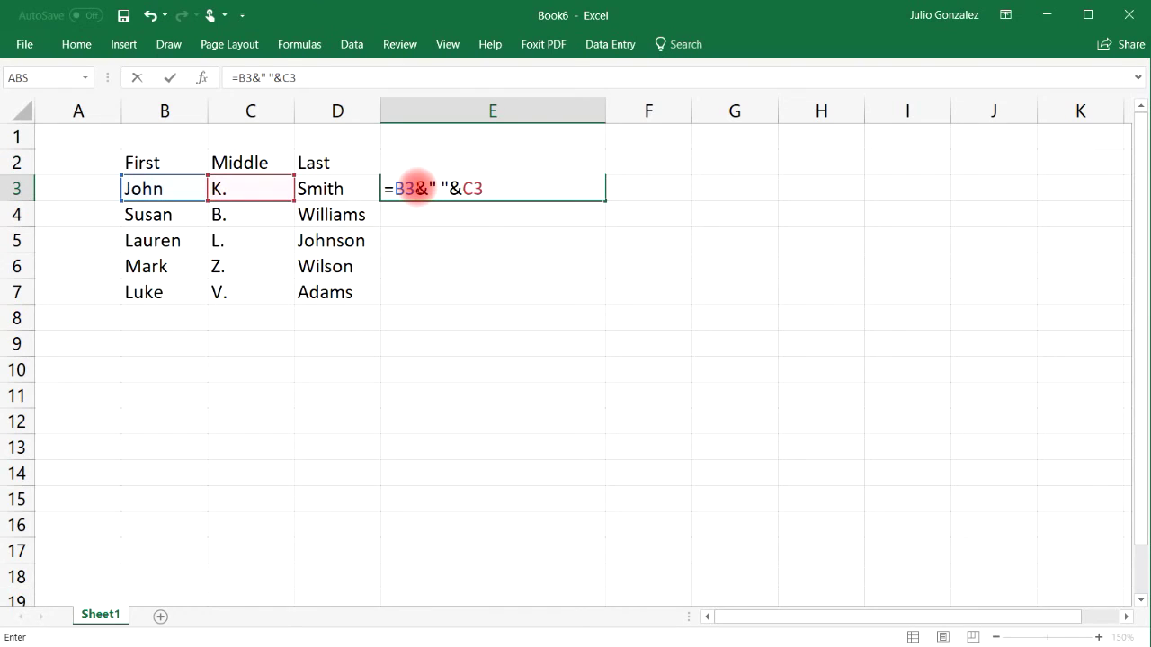
{"action": "type", "text": "&\" \""}
{"action": "type", "text": "&D3"}
{"action": "key", "text": "Return"}
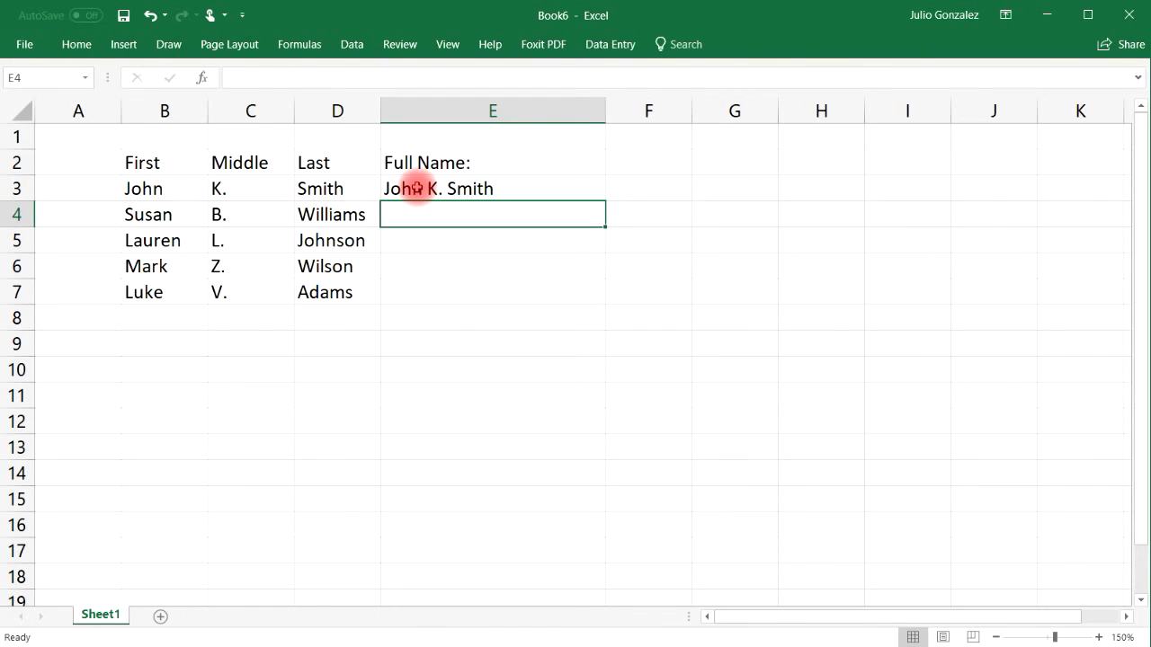
Fill the ampersand formula down to E7, then select E3:E7
{"action": "left_click", "coordinate": [416, 188]}
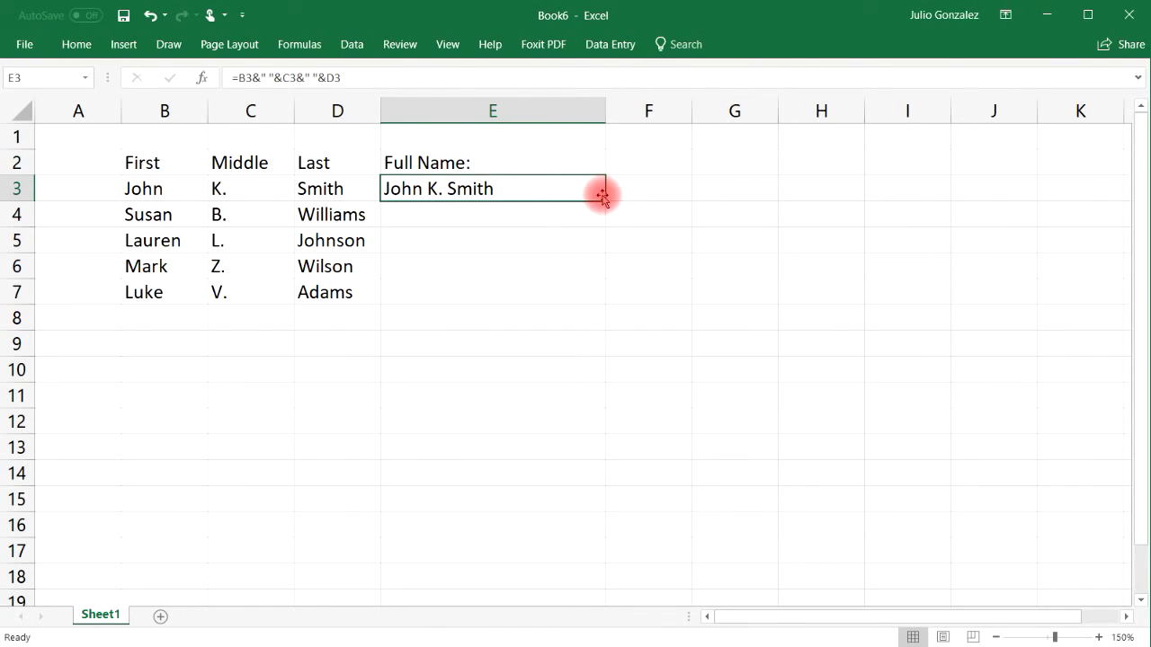
{"action": "left_click_drag", "start_coordinate": [606, 199], "coordinate": [598, 297]}
{"action": "left_click", "coordinate": [572, 194]}
{"action": "left_click_drag", "start_coordinate": [574, 192], "coordinate": [570, 288]}
Clear E3:E7 and begin =textjoin(" ", in E3, fixing the 'textjoim' typo
{"action": "key", "text": "Delete"}
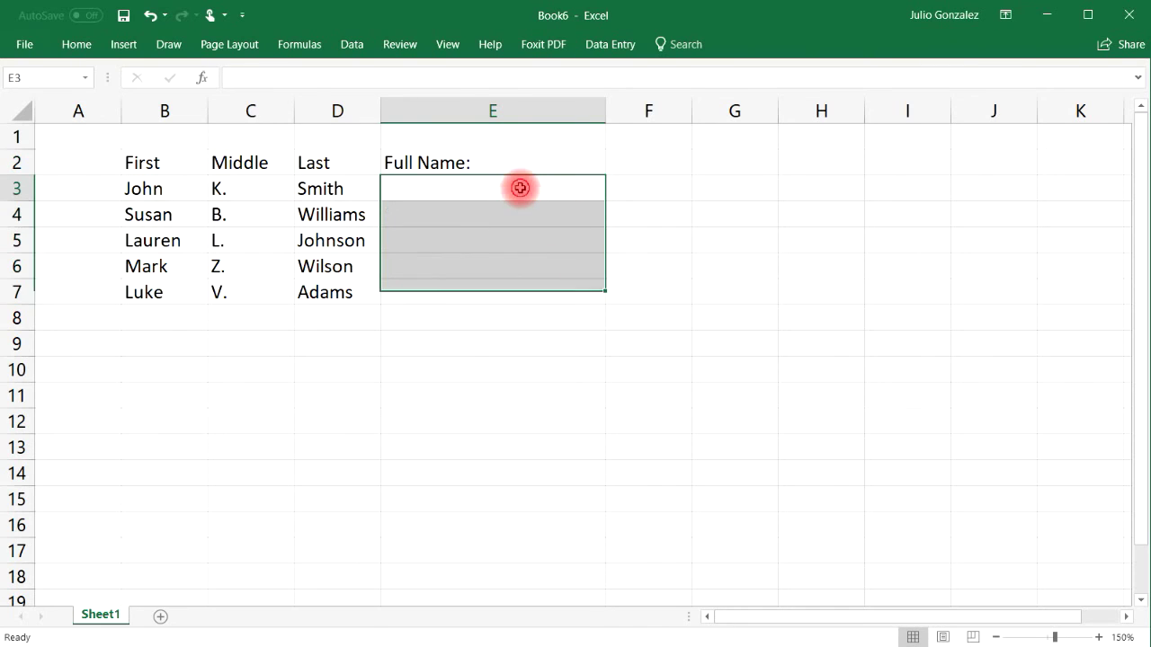
{"action": "left_click", "coordinate": [520, 188]}
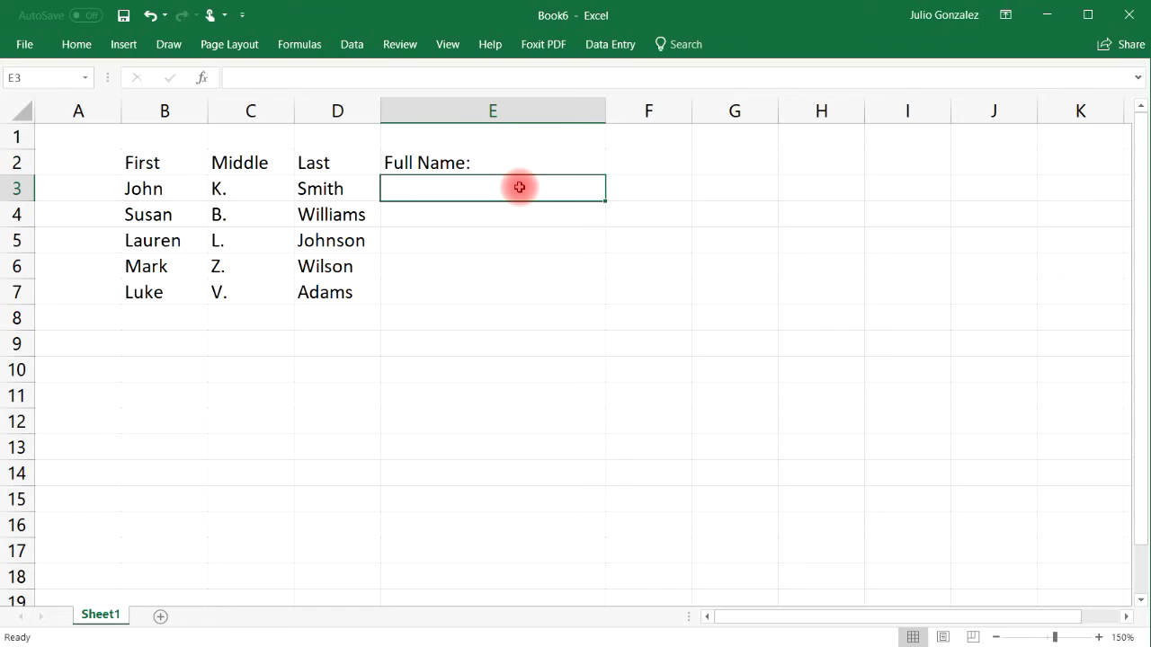
{"action": "type", "text": "="}
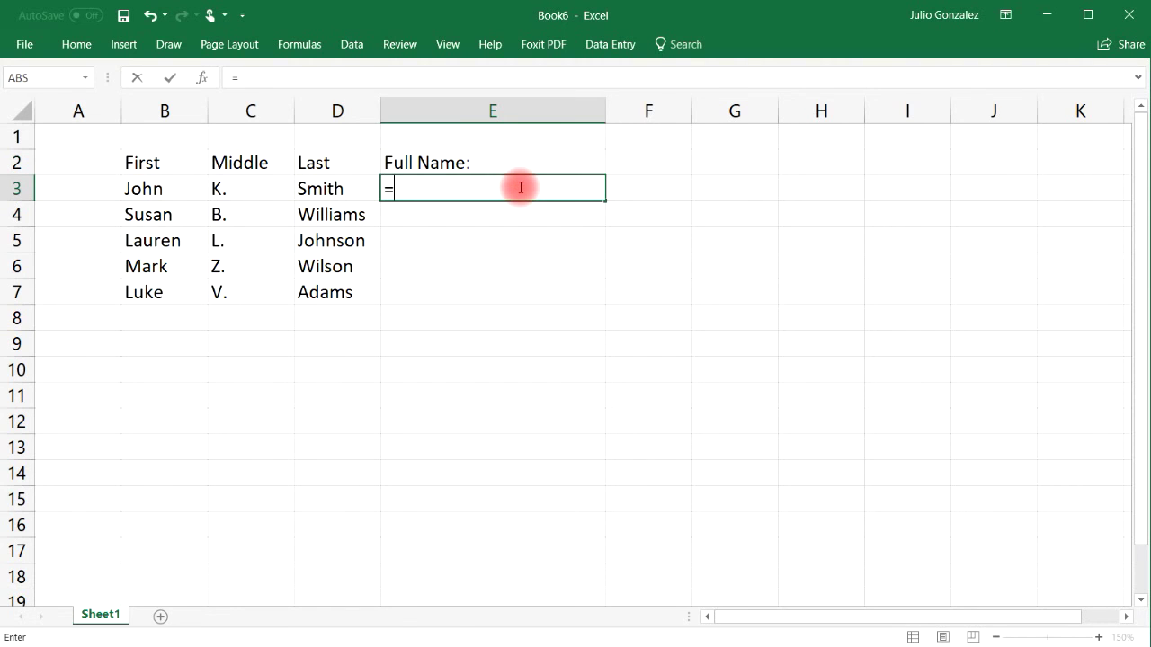
{"action": "type", "text": "textjoim"}
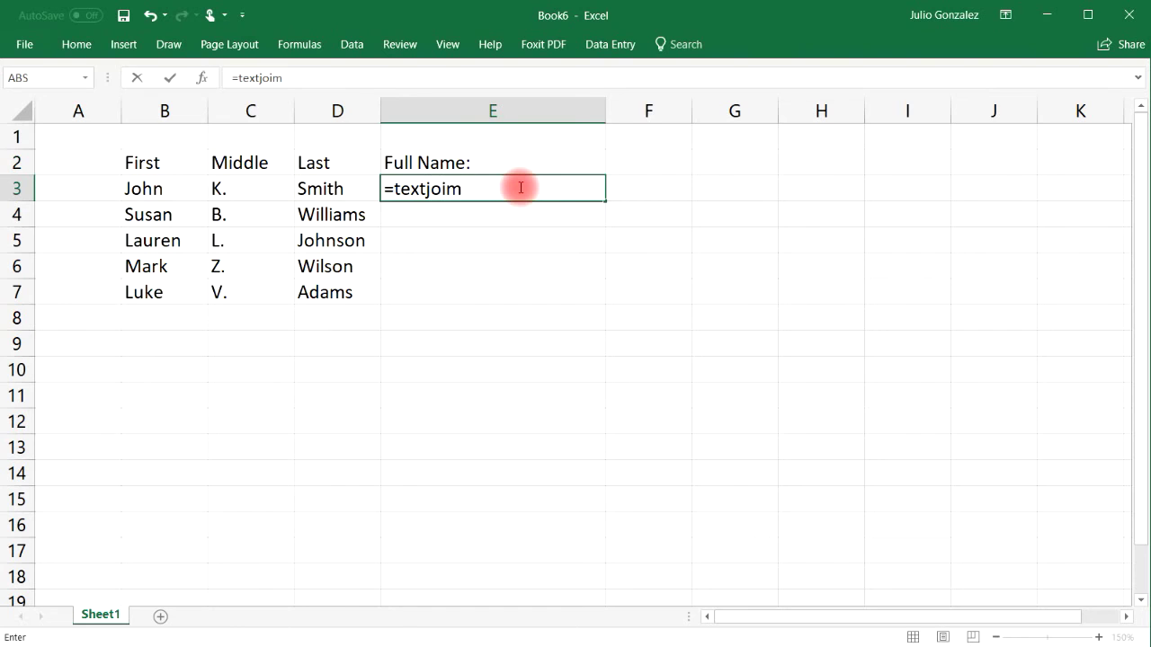
{"action": "key", "text": "BackSpace"}
{"action": "type", "text": "n("}
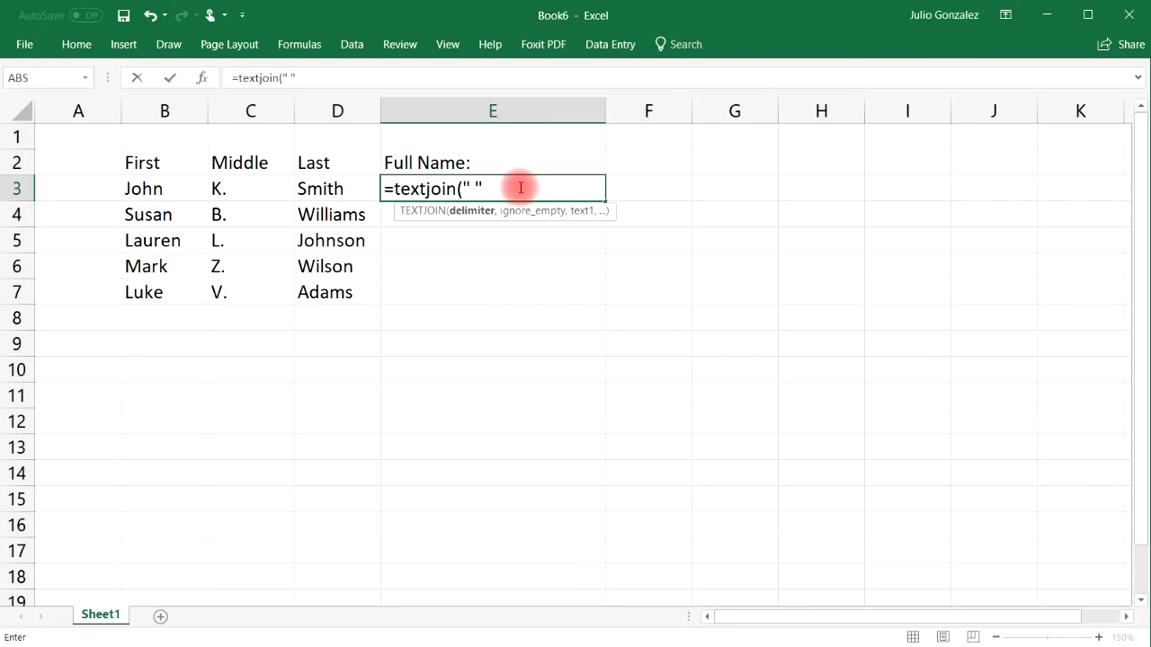
{"action": "type", "text": ","}
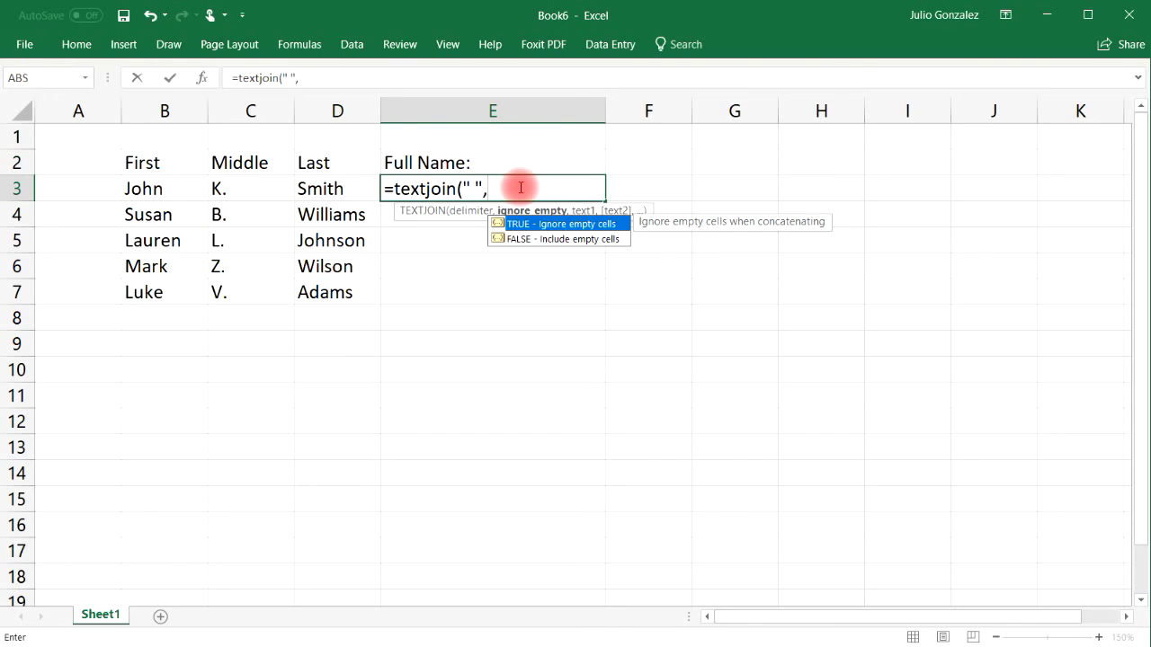
Add the TEXTJOIN arguments true,B3,C3,D3 to the formula in E3
{"action": "type", "text": "true,"}
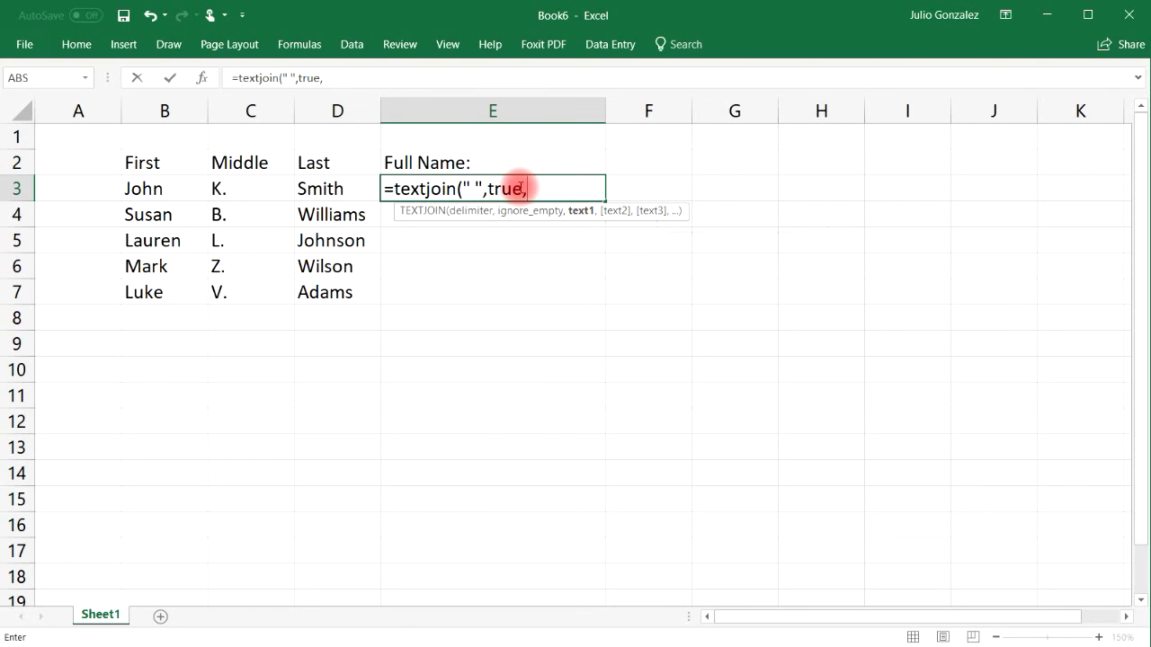
{"action": "type", "text": "B3,"}
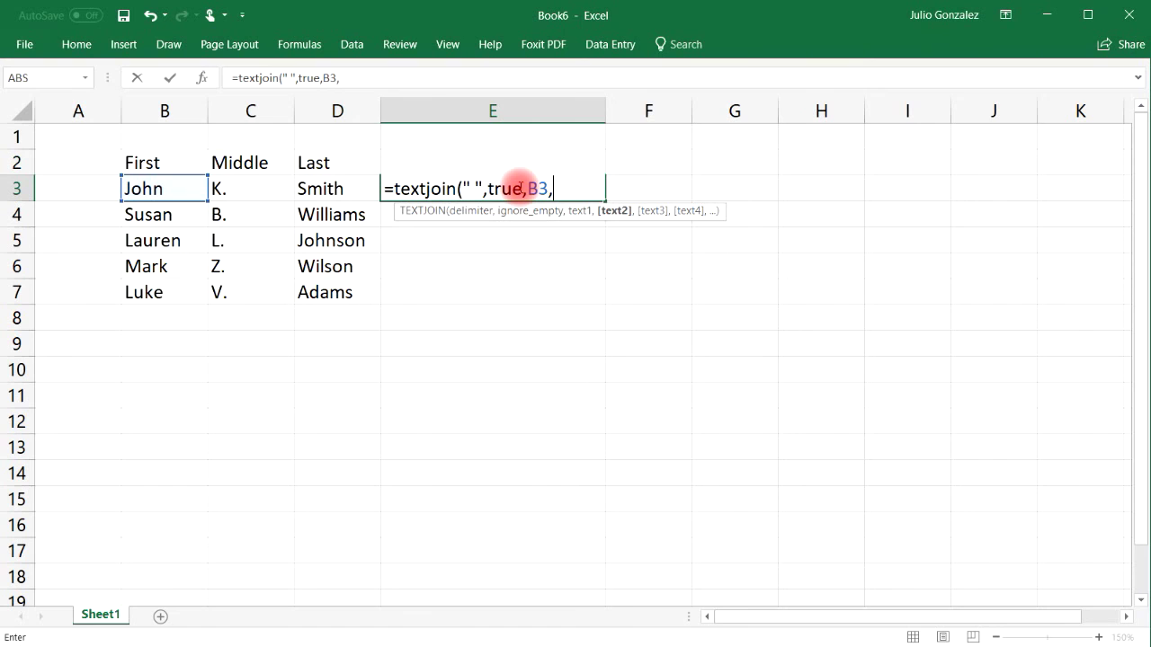
{"action": "type", "text": "C"}
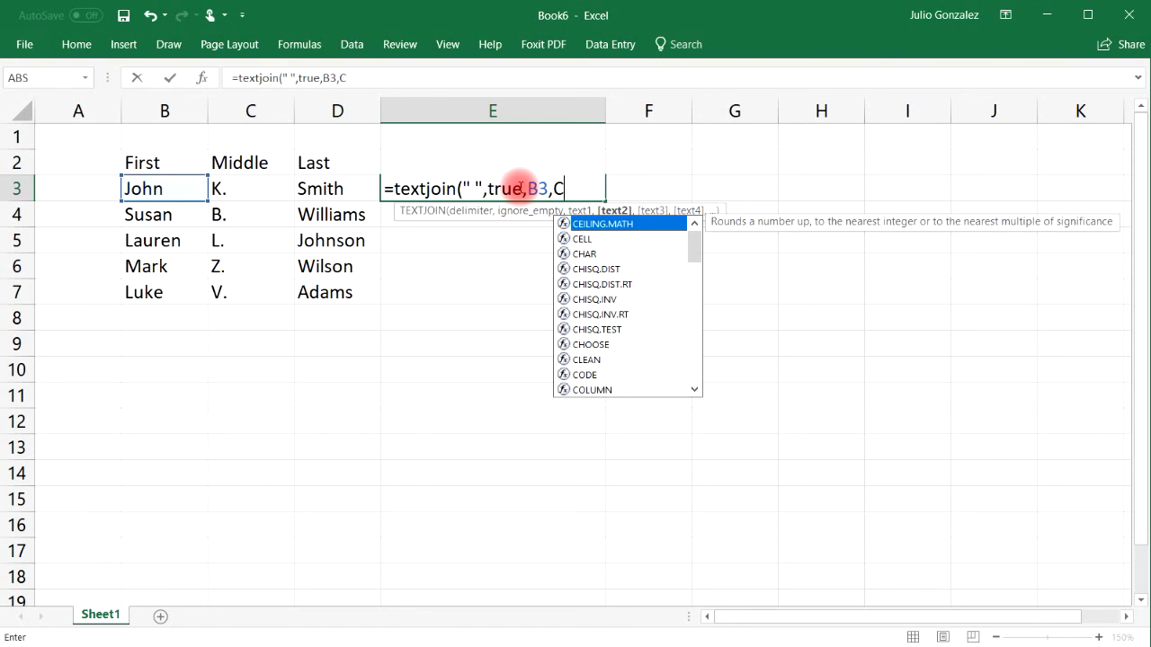
{"action": "type", "text": "3,"}
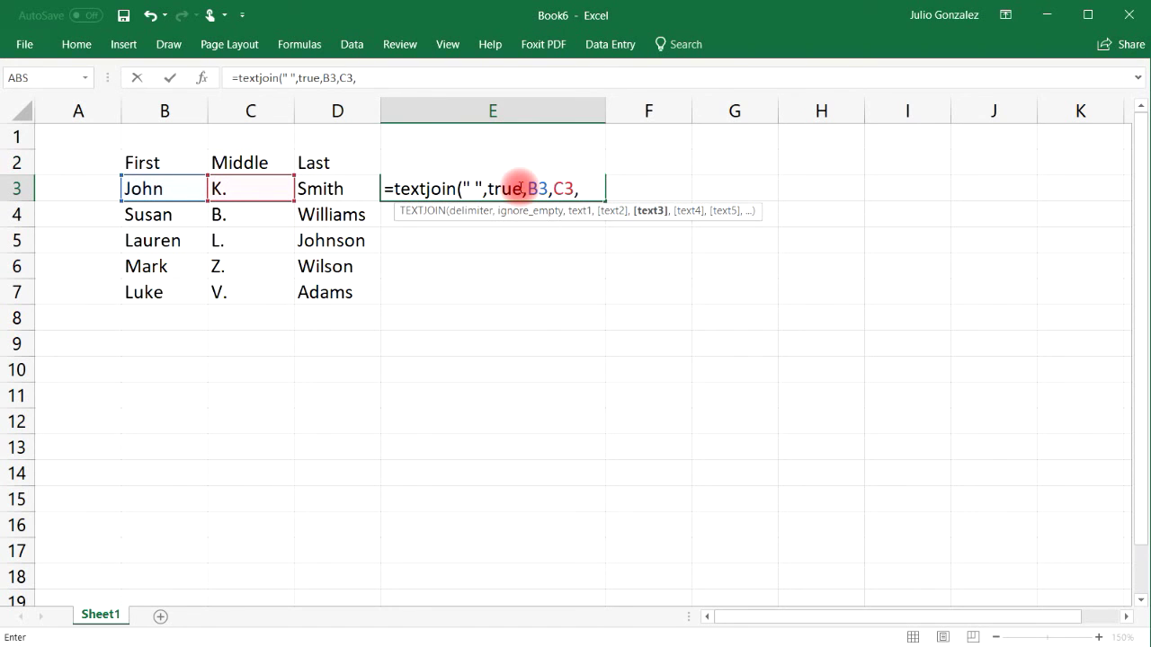
{"action": "type", "text": "D"}
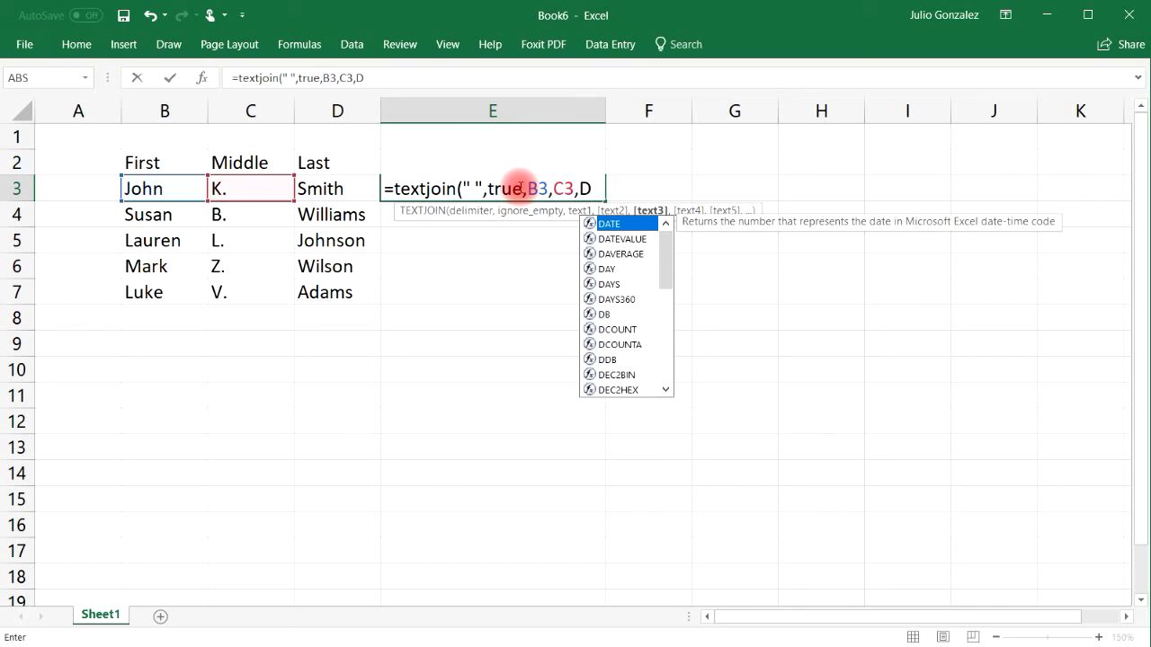
{"action": "type", "text": "3"}
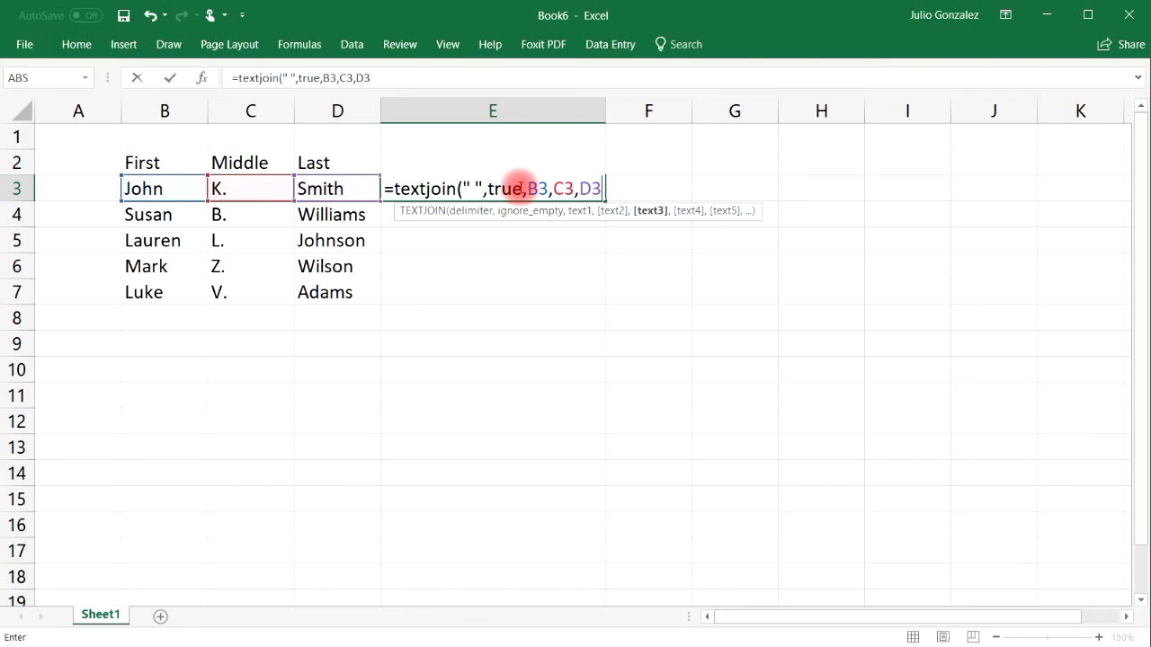
Close and commit the TEXTJOIN formula, then fill it from E3 down to E7
{"action": "type", "text": ")"}
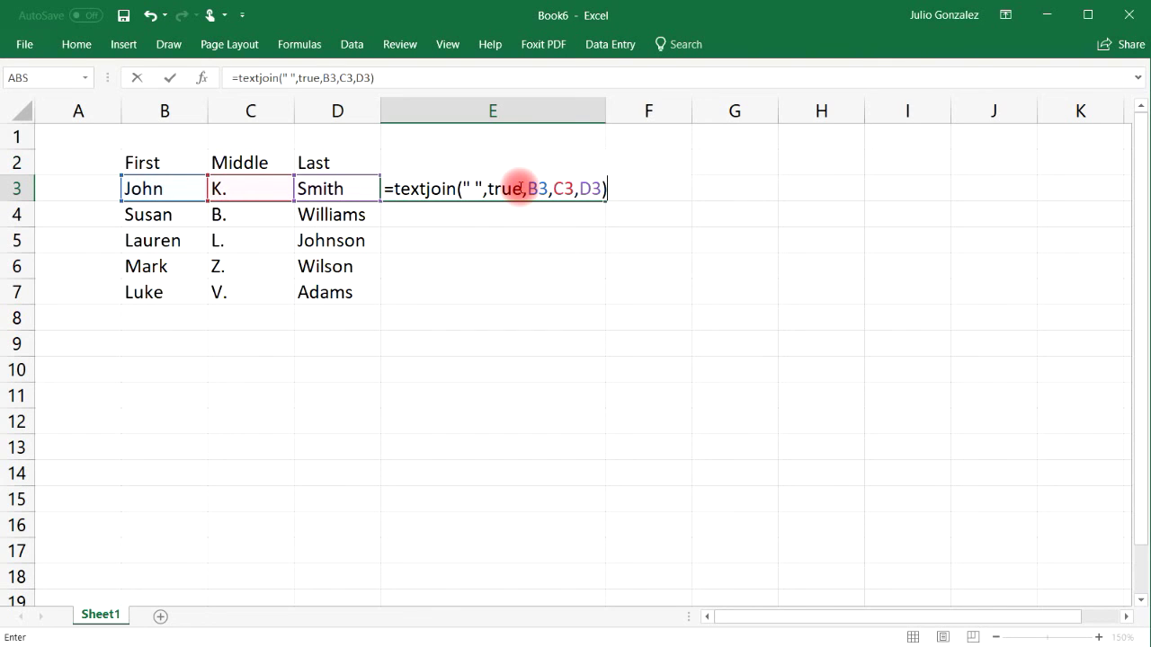
{"action": "key", "text": "Return"}
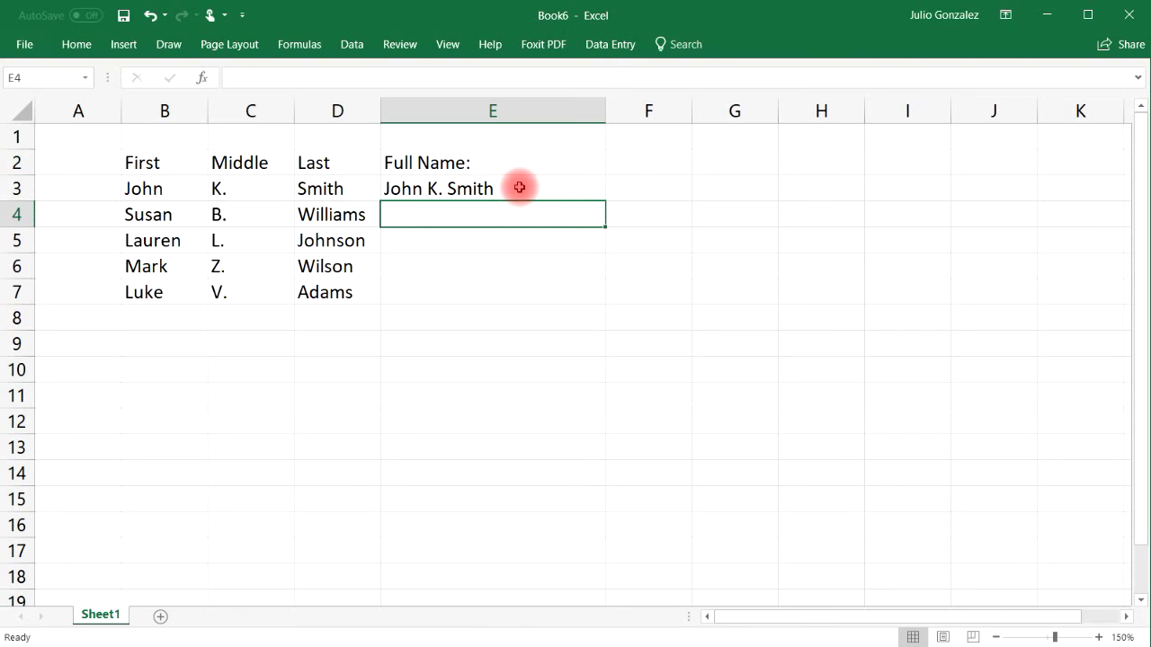
{"action": "left_click", "coordinate": [519, 187]}
{"action": "left_click_drag", "start_coordinate": [602, 195], "coordinate": [601, 302]}
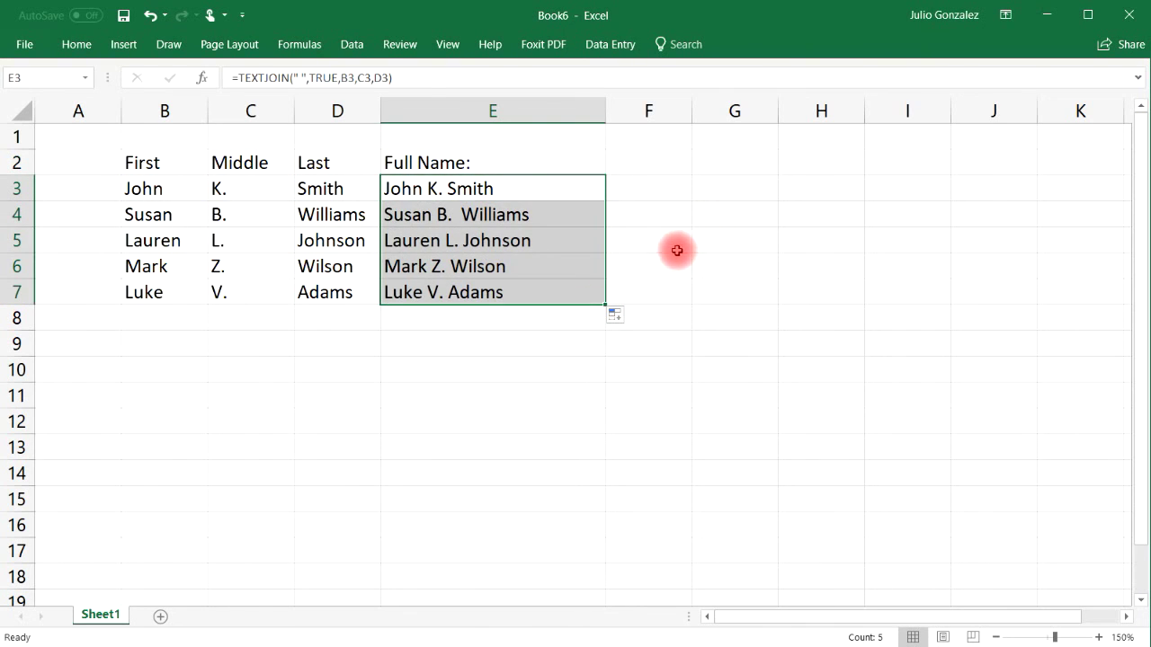
{"action": "left_click", "coordinate": [654, 286]}
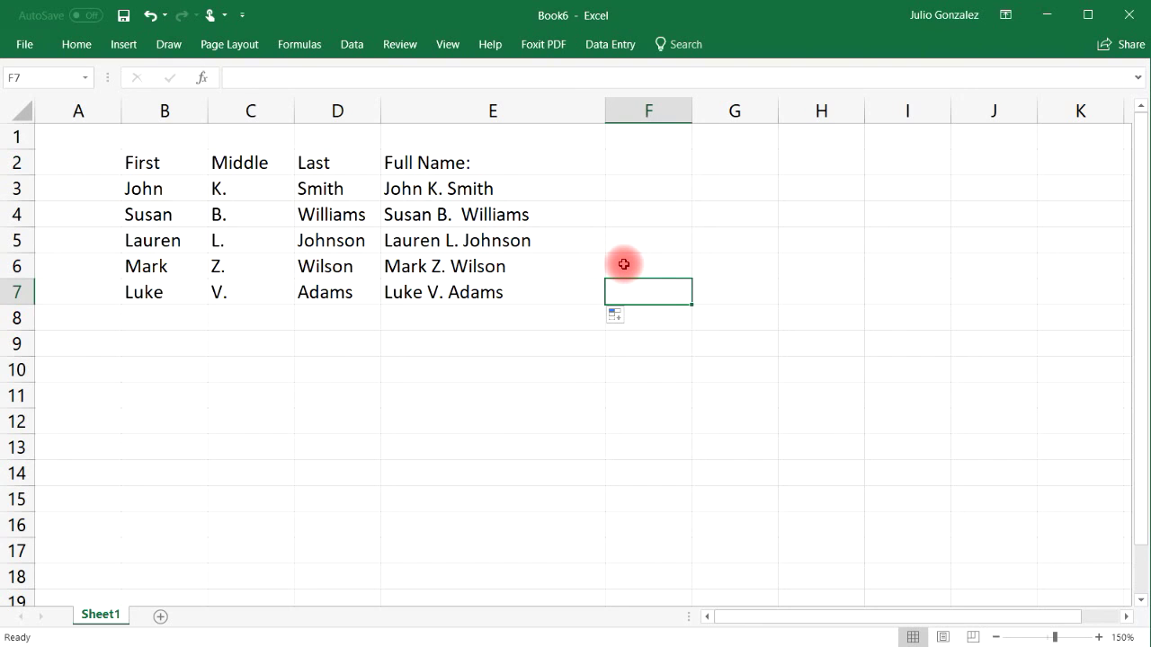